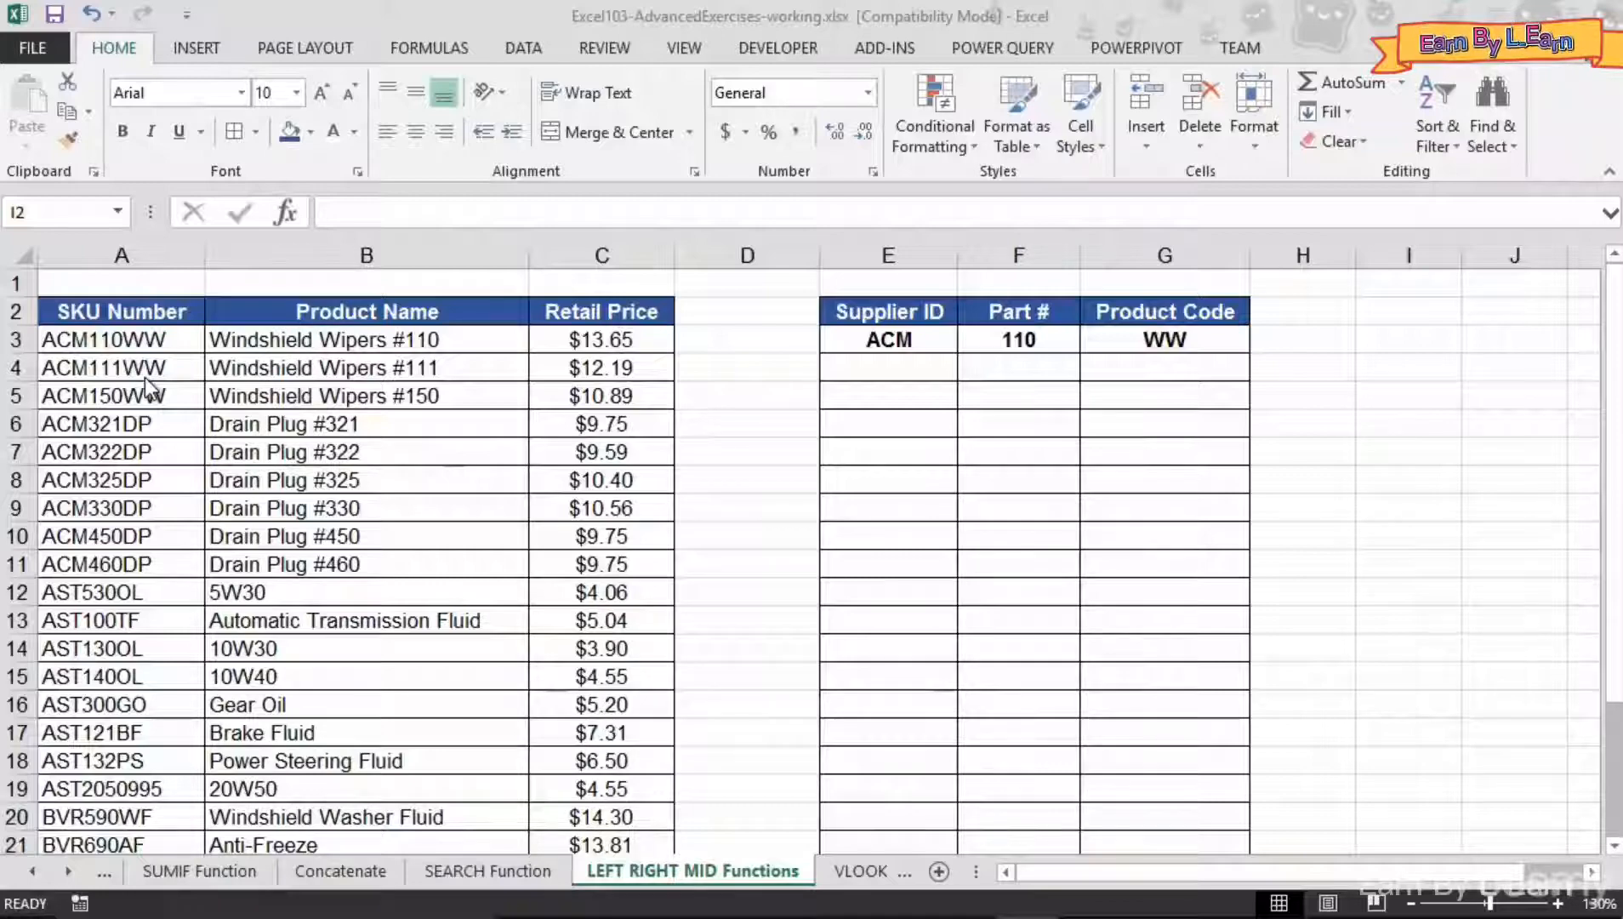
- Insert a LEFT function in cell E4 that extracts the first 3 characters of the SKU number in A4
left_click(844, 366)
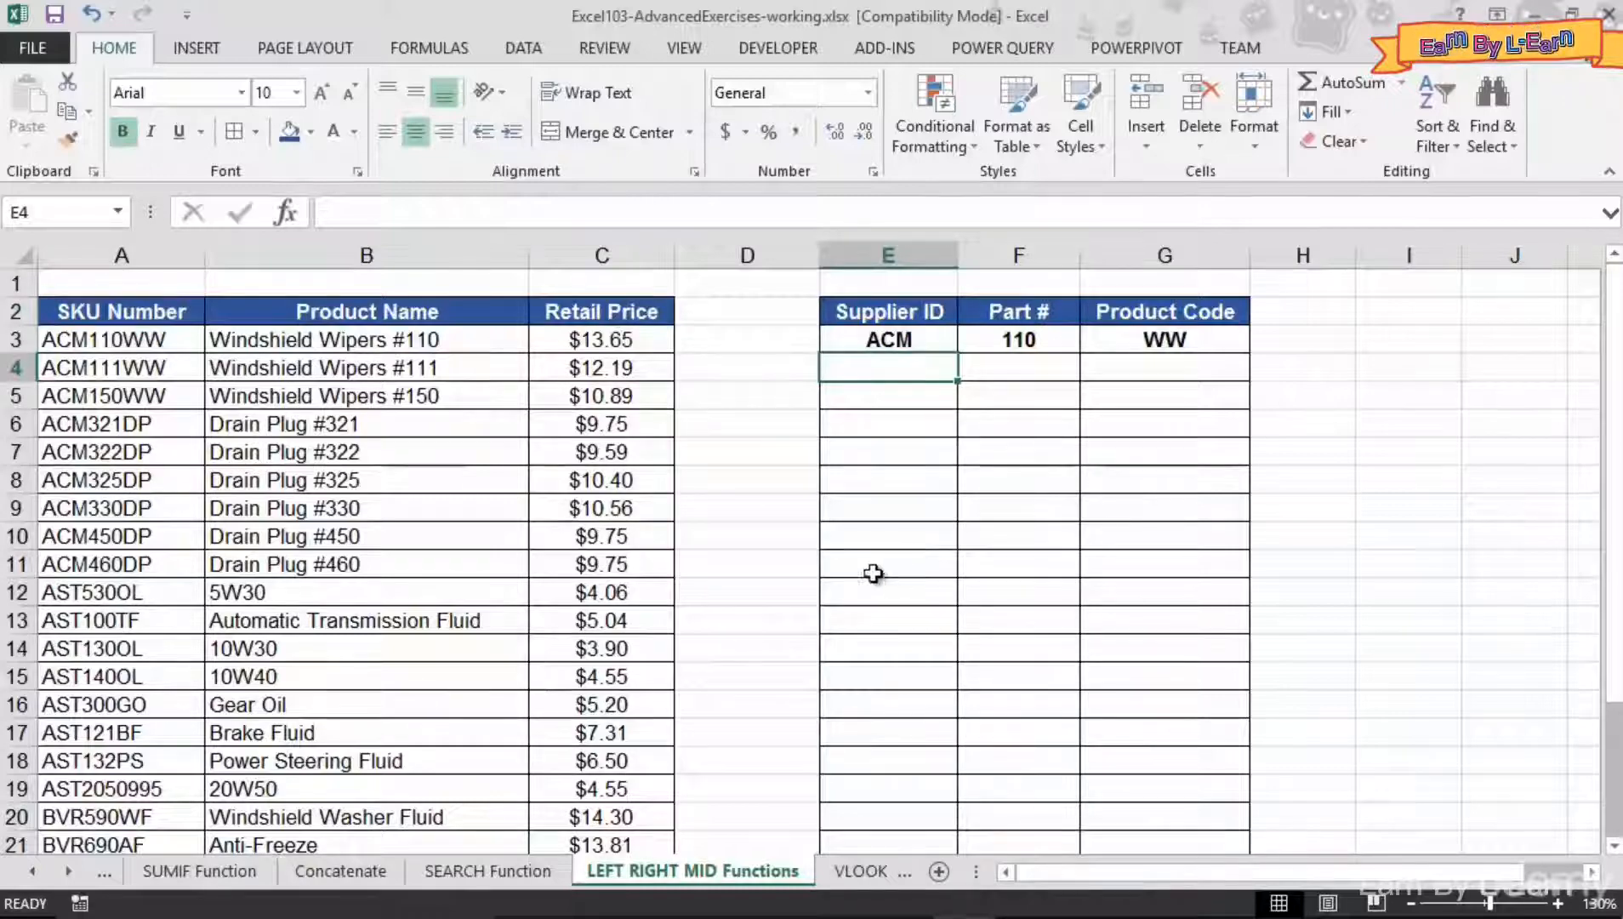
left_click(446, 52)
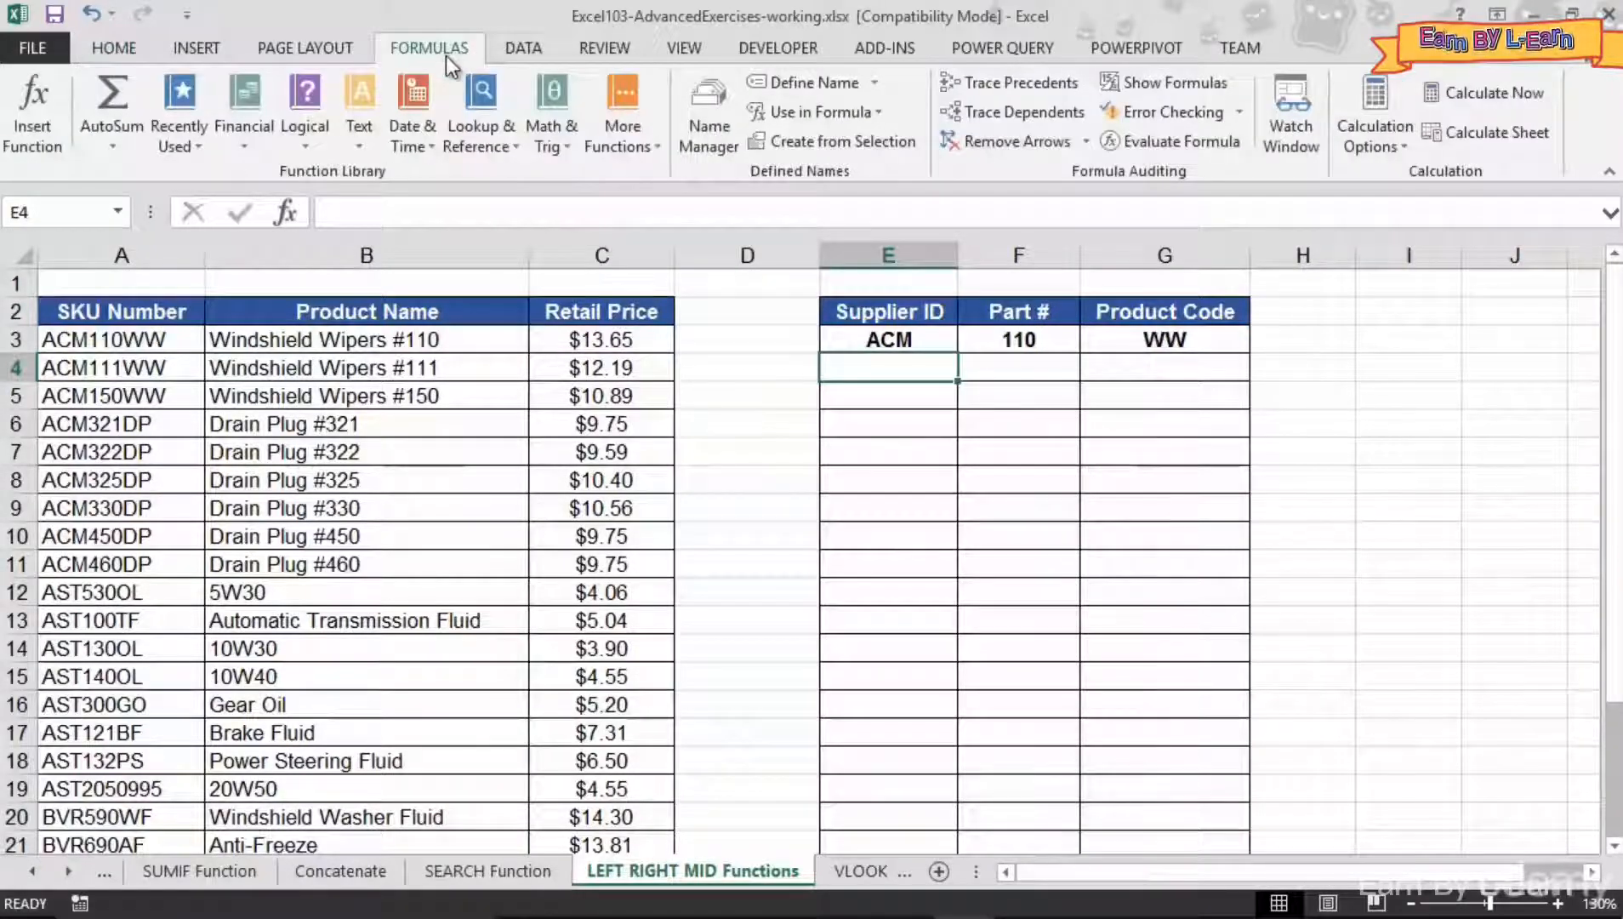
left_click(351, 135)
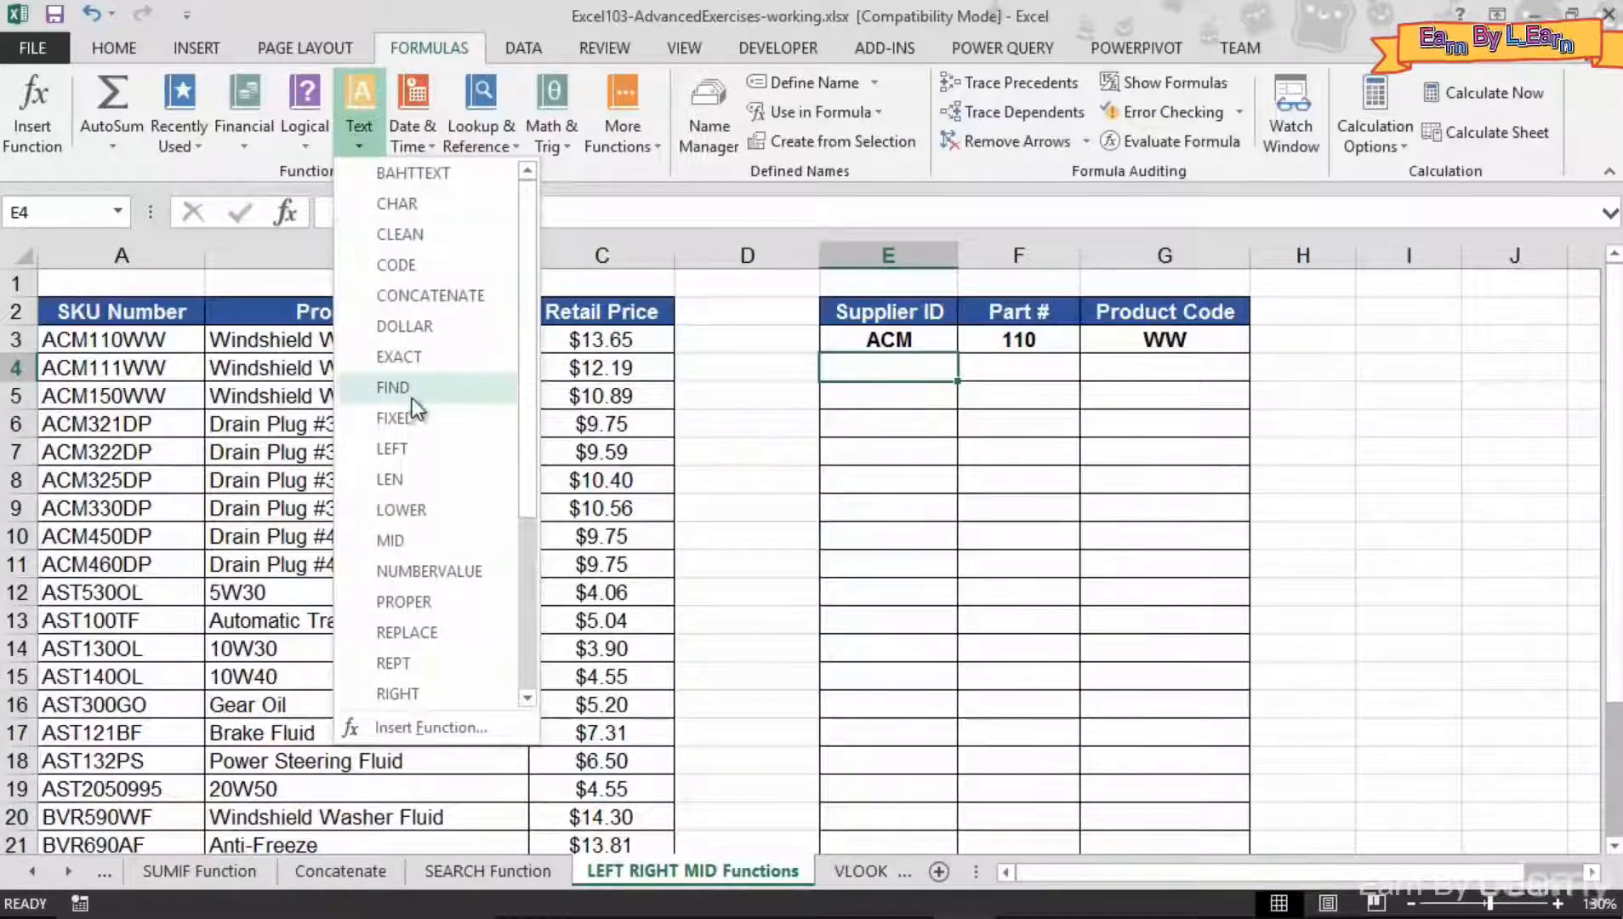
left_click(393, 449)
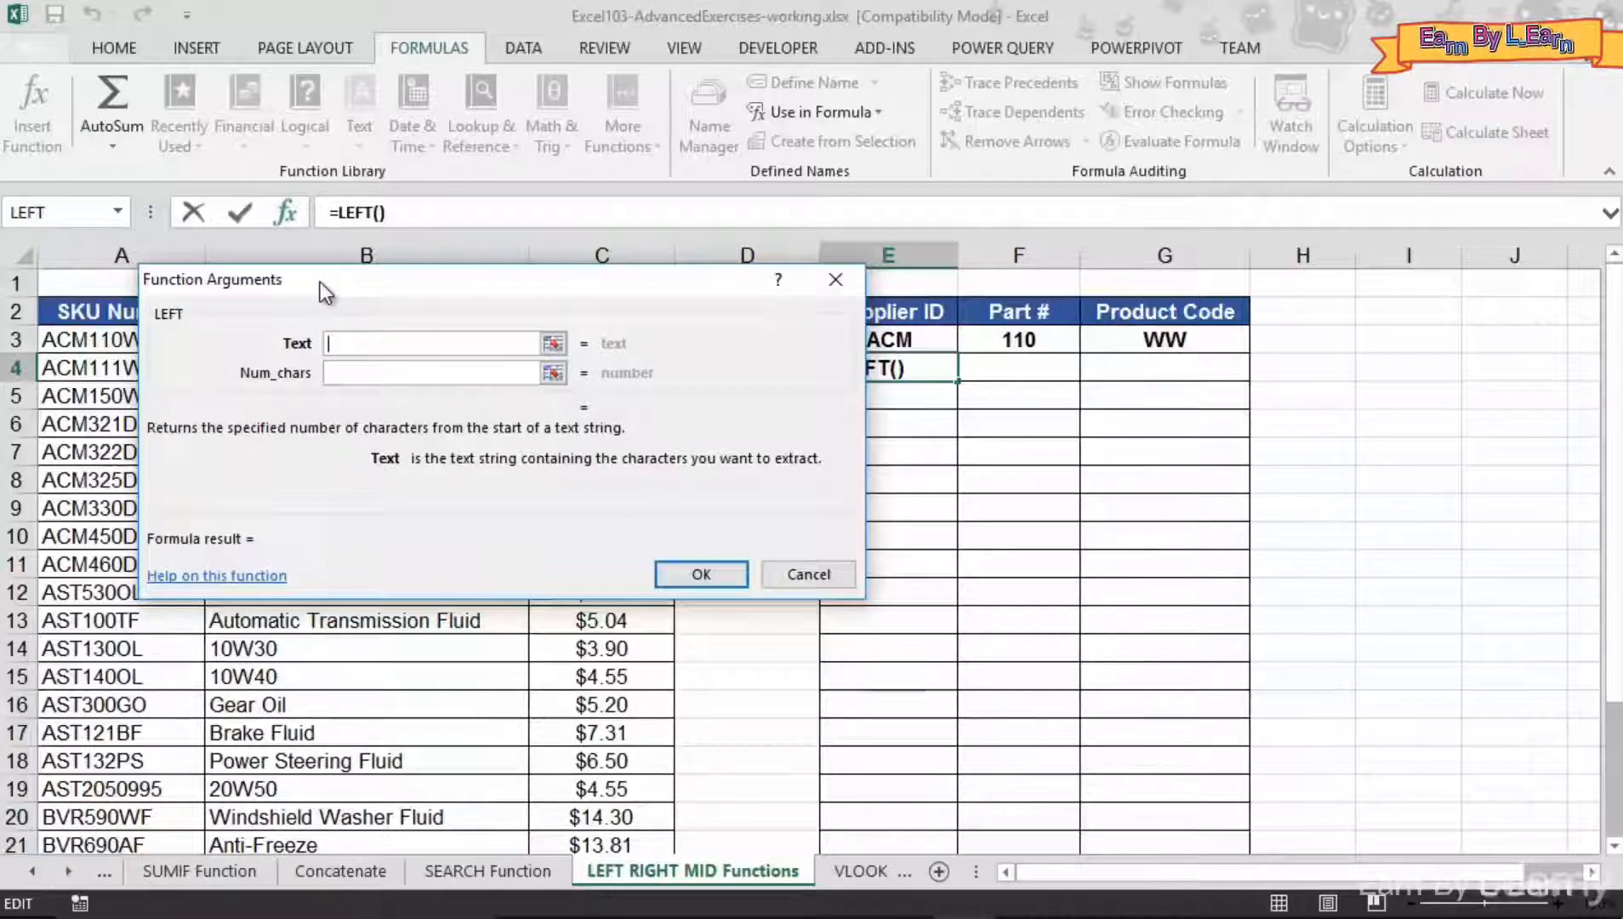
left_click_drag(309, 277, 434, 366)
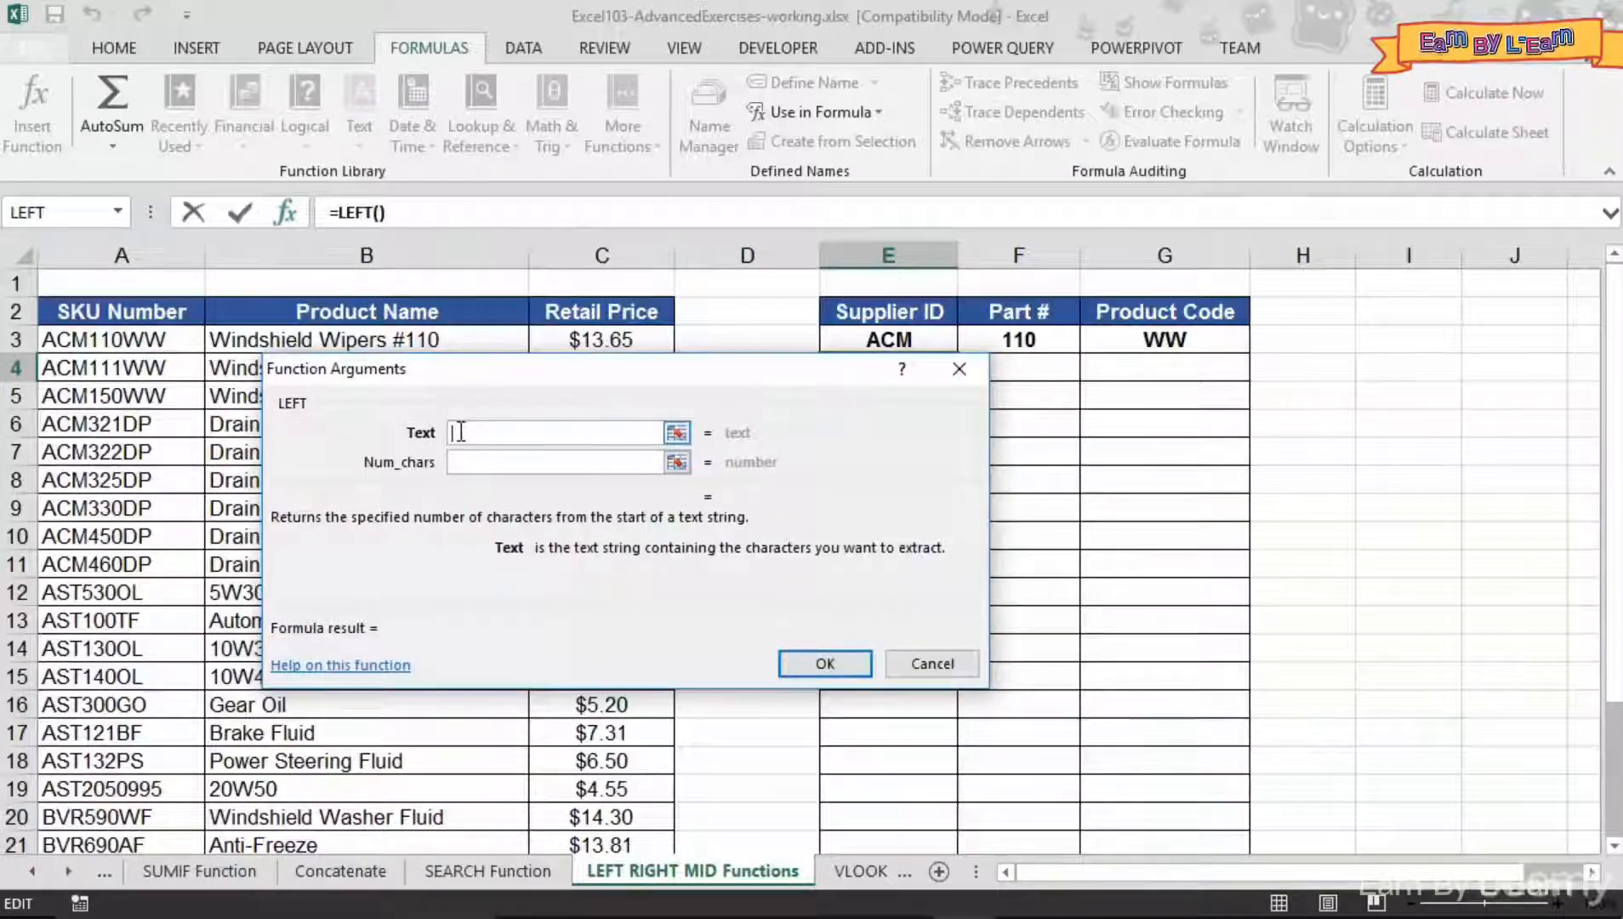
left_click_drag(587, 370, 601, 436)
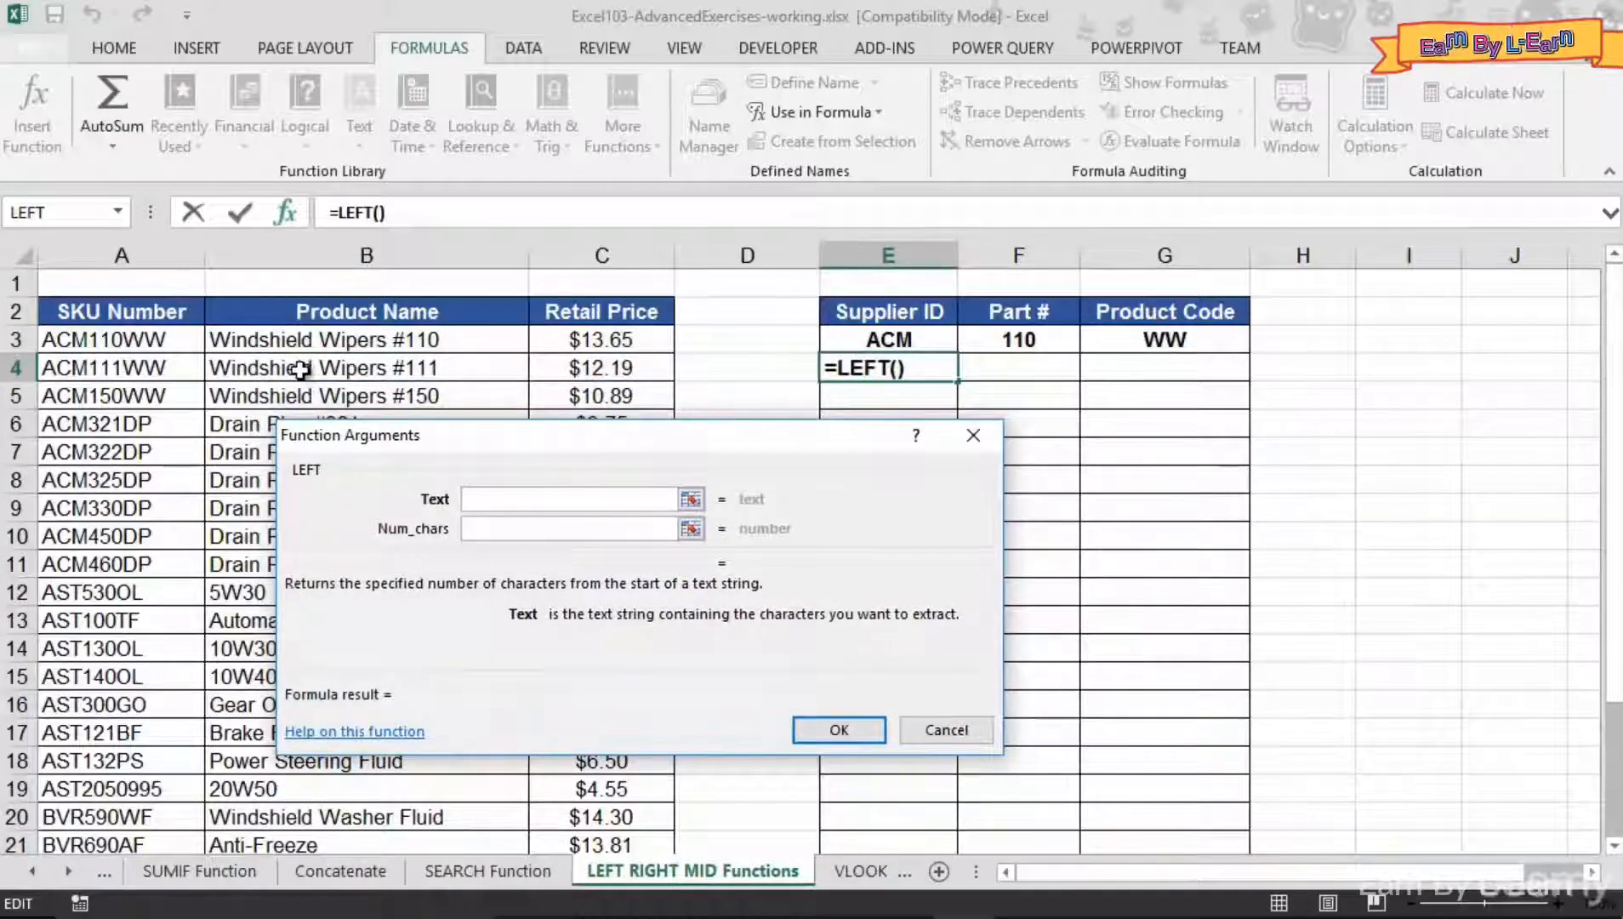
left_click(110, 368)
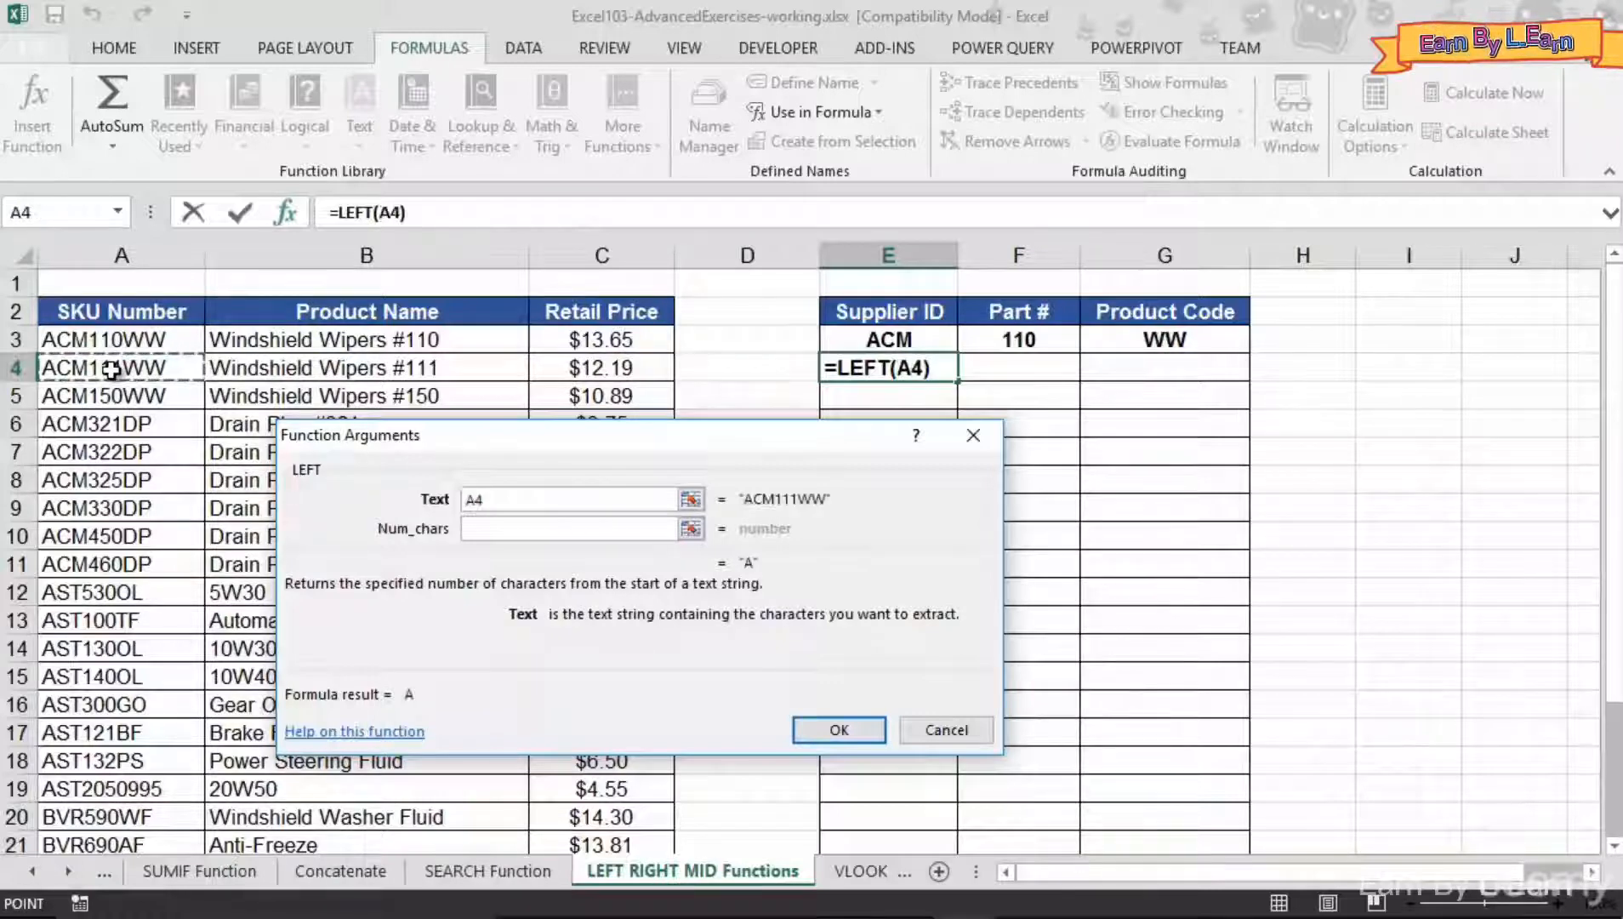
left_click(491, 529)
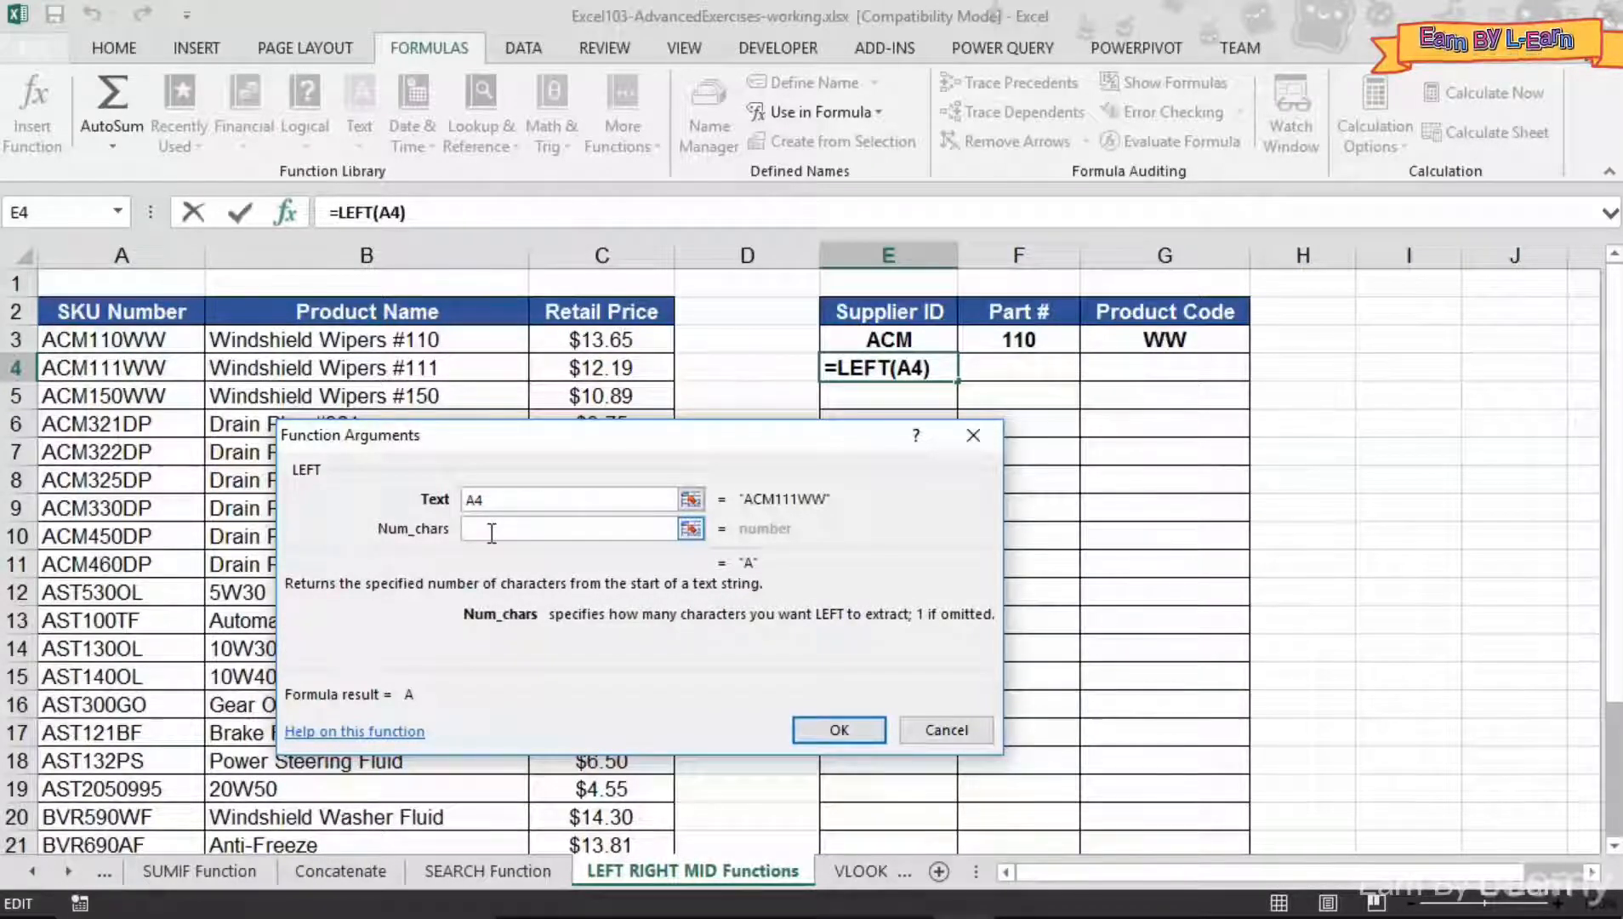
type("3")
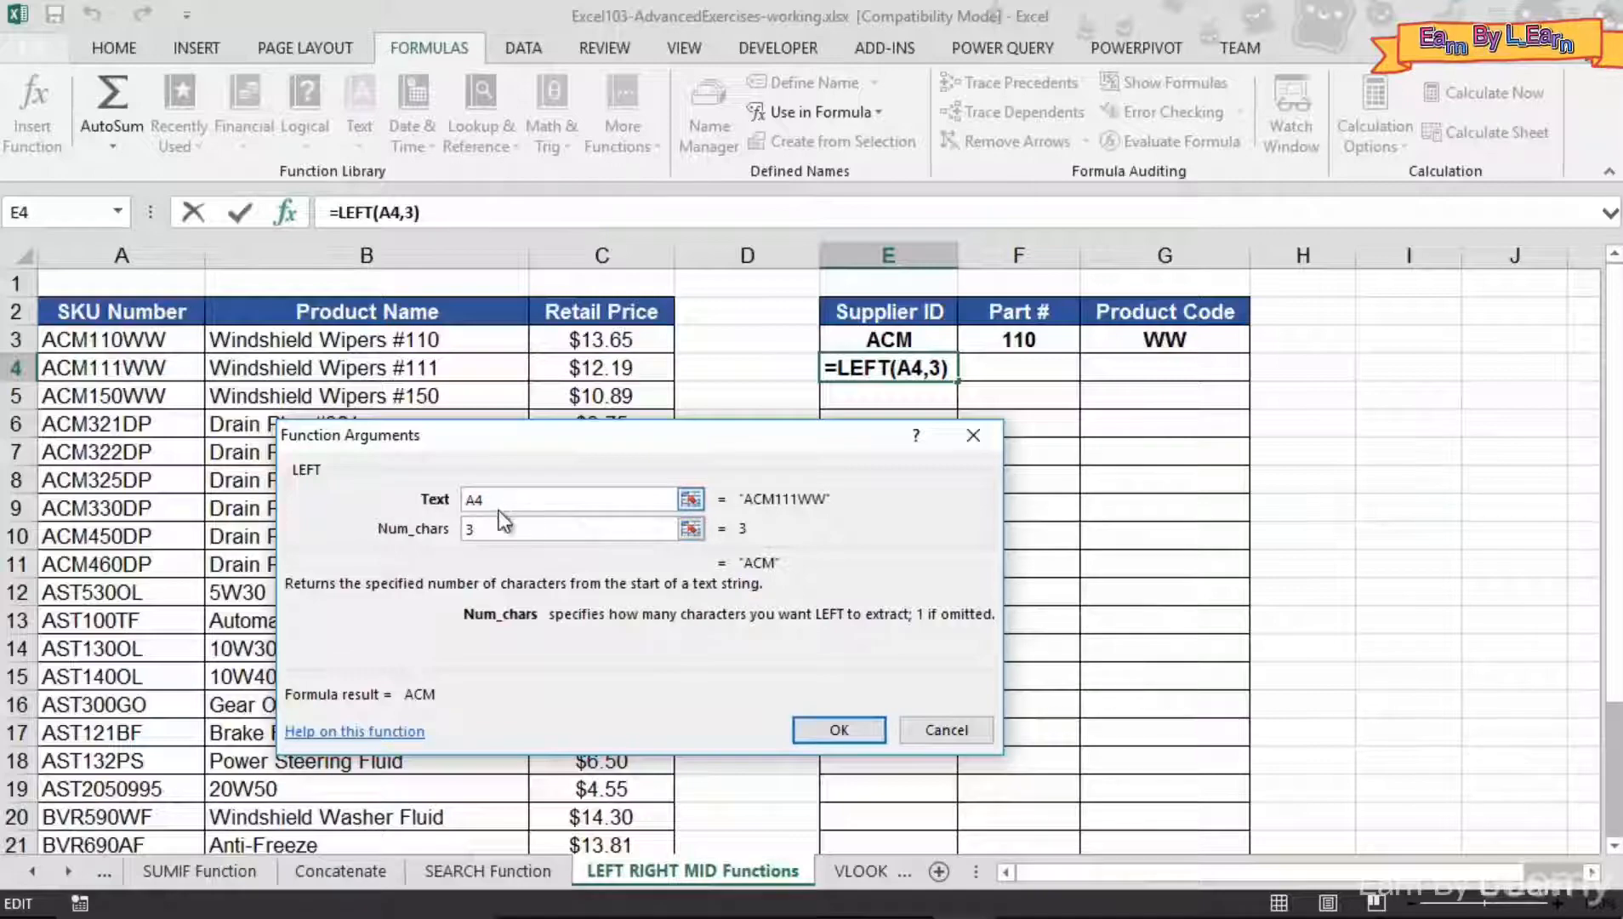
left_click(841, 734)
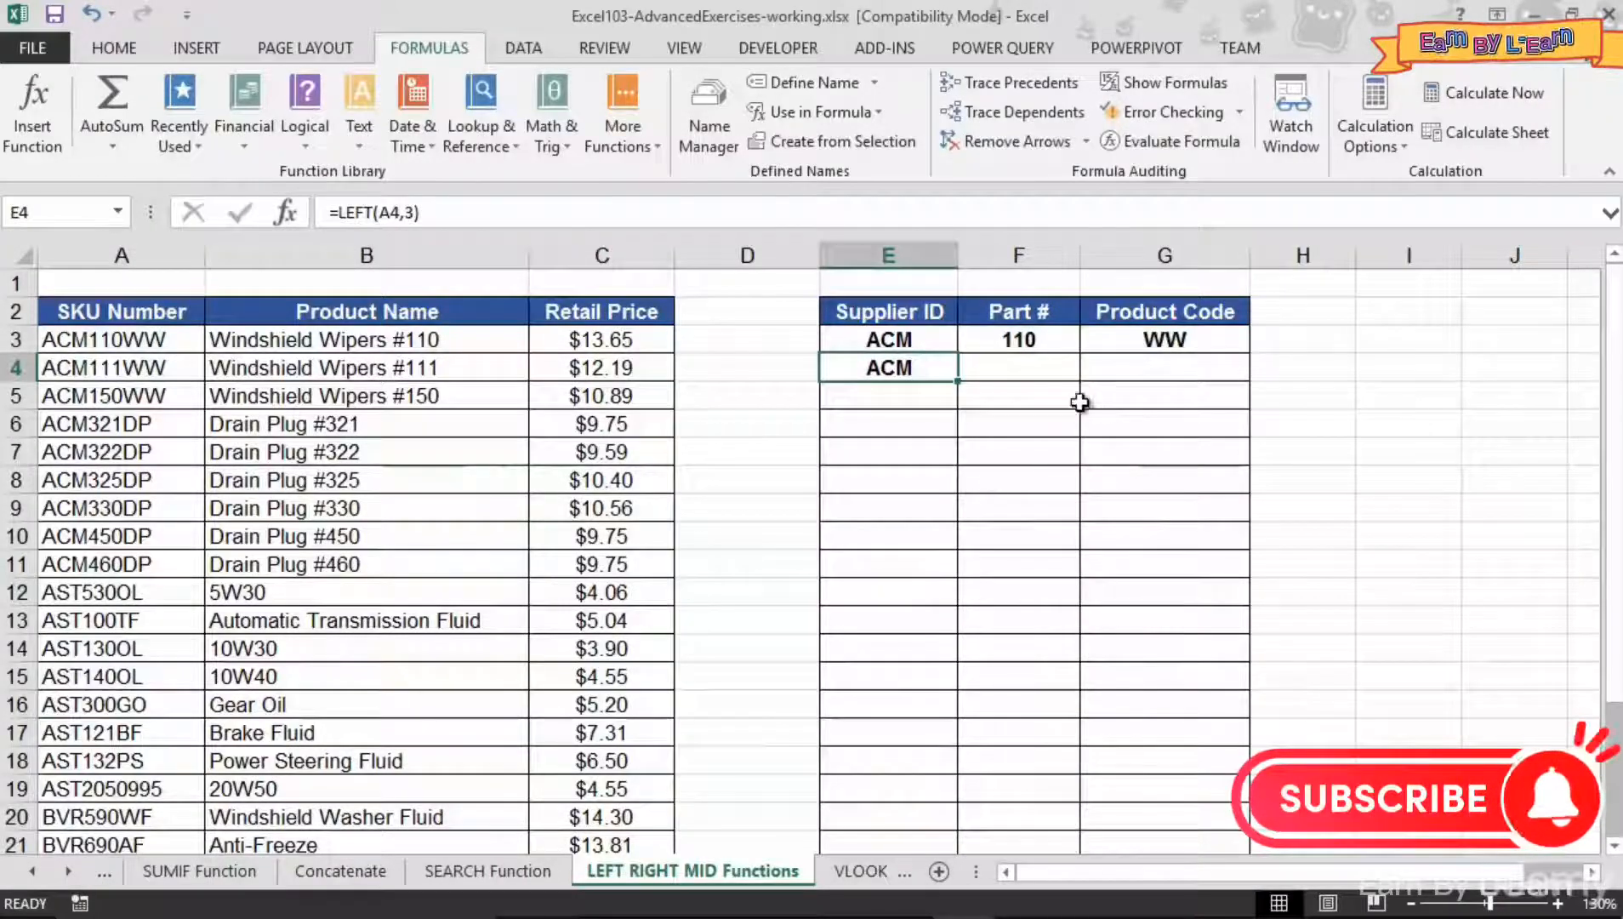
- Insert a RIGHT function in cell G4 that extracts the last 2 characters of the SKU number in A4
left_click(1108, 372)
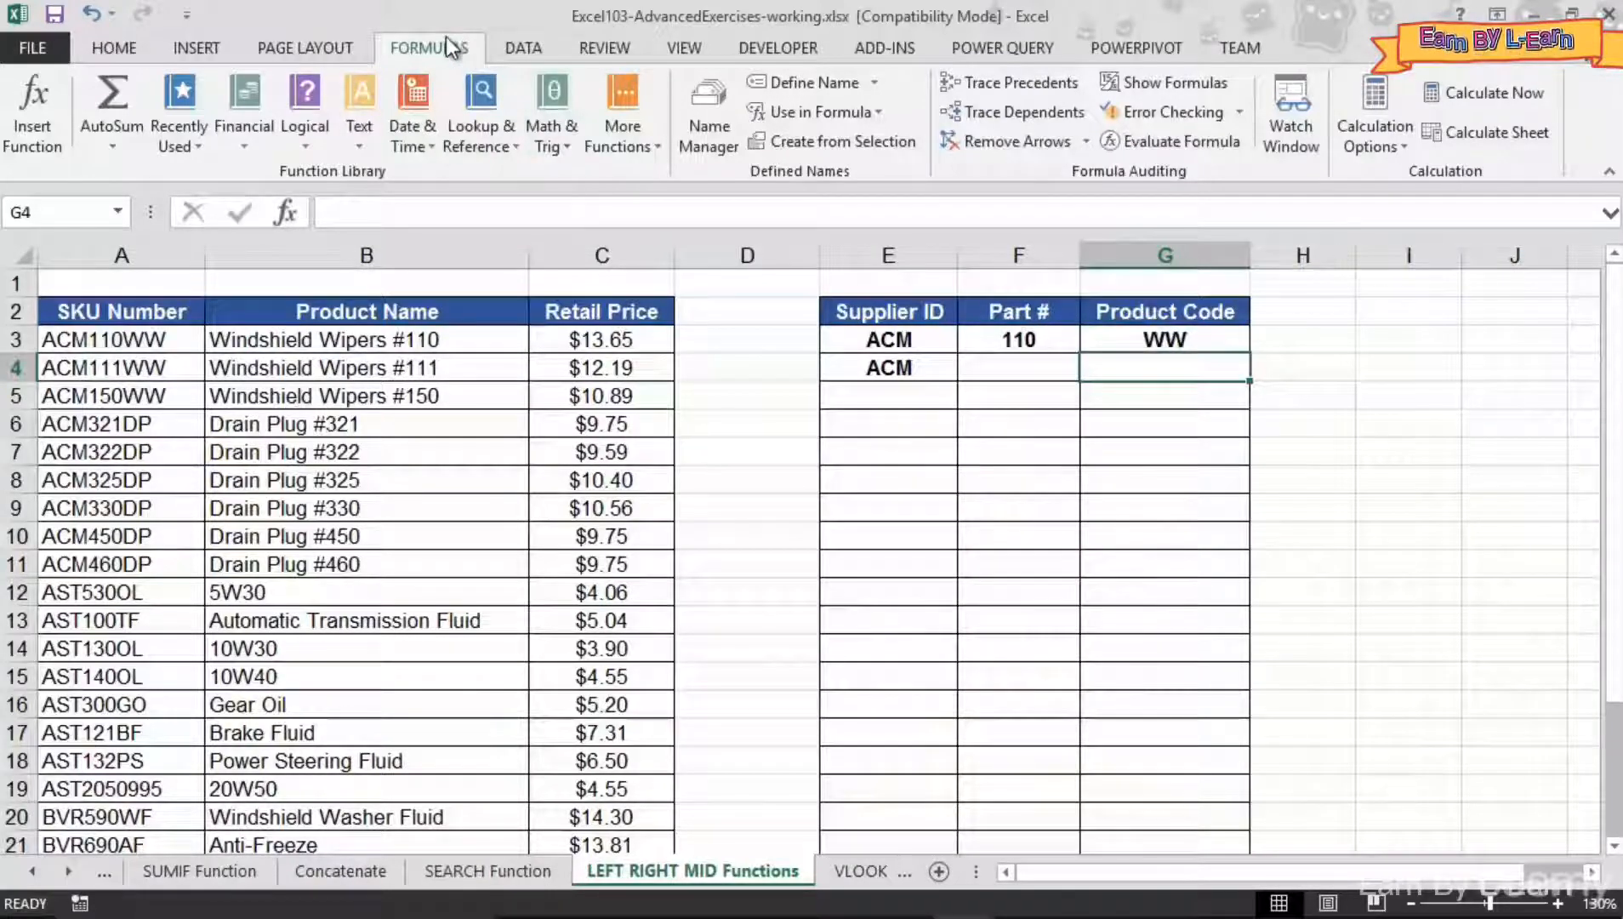
left_click(365, 145)
scroll(417, 430, "down", 3)
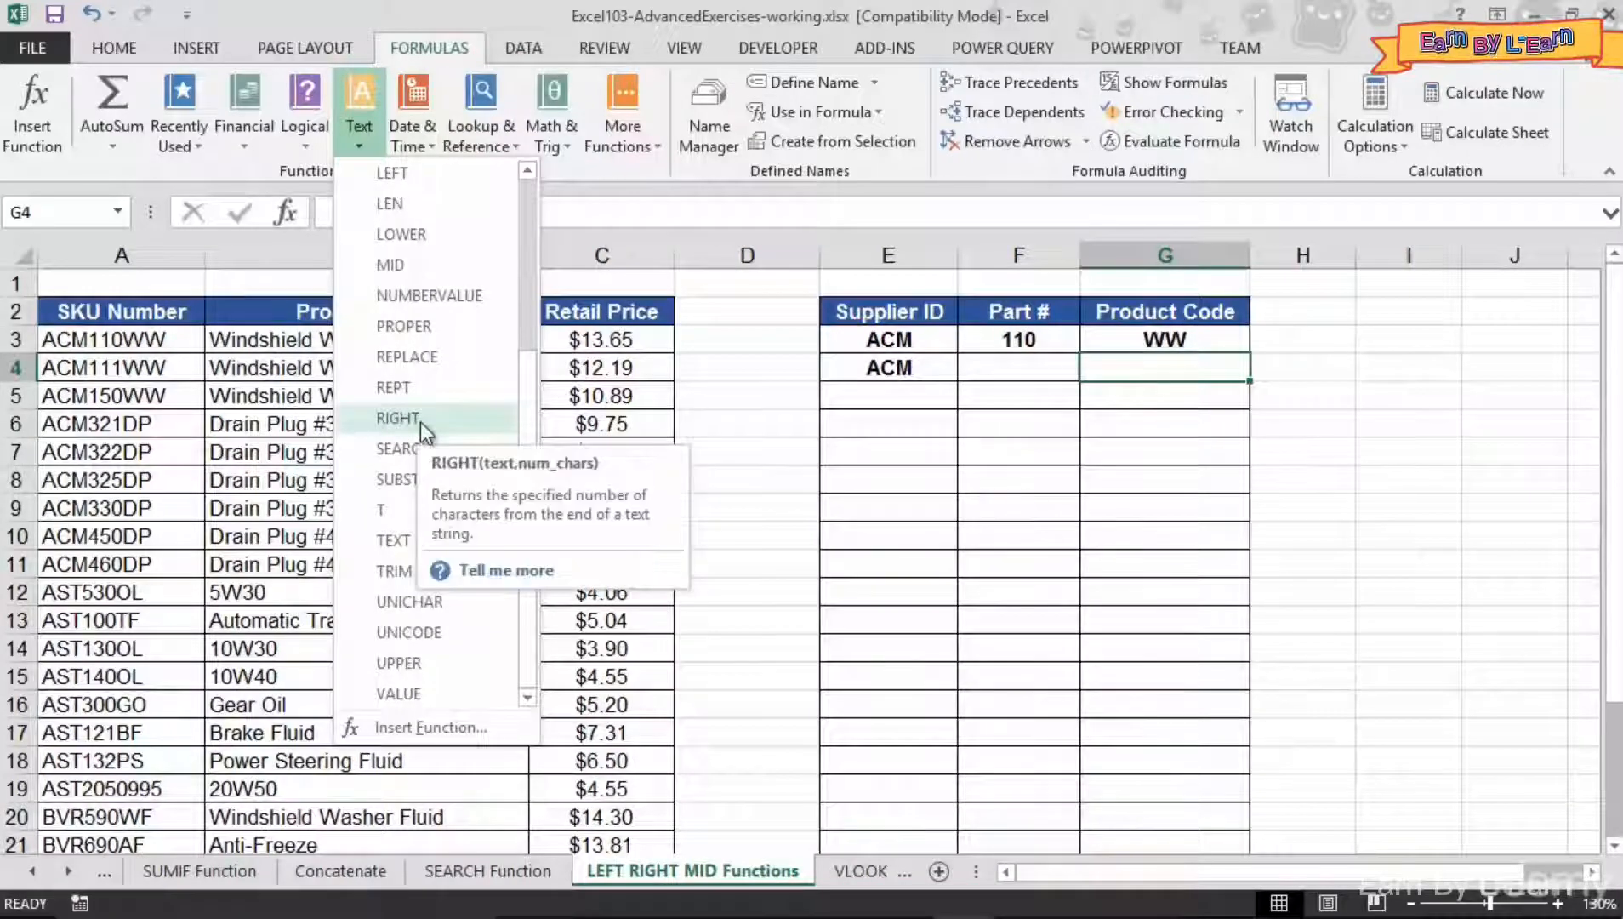
left_click(419, 421)
left_click_drag(427, 435, 384, 348)
left_click(119, 368)
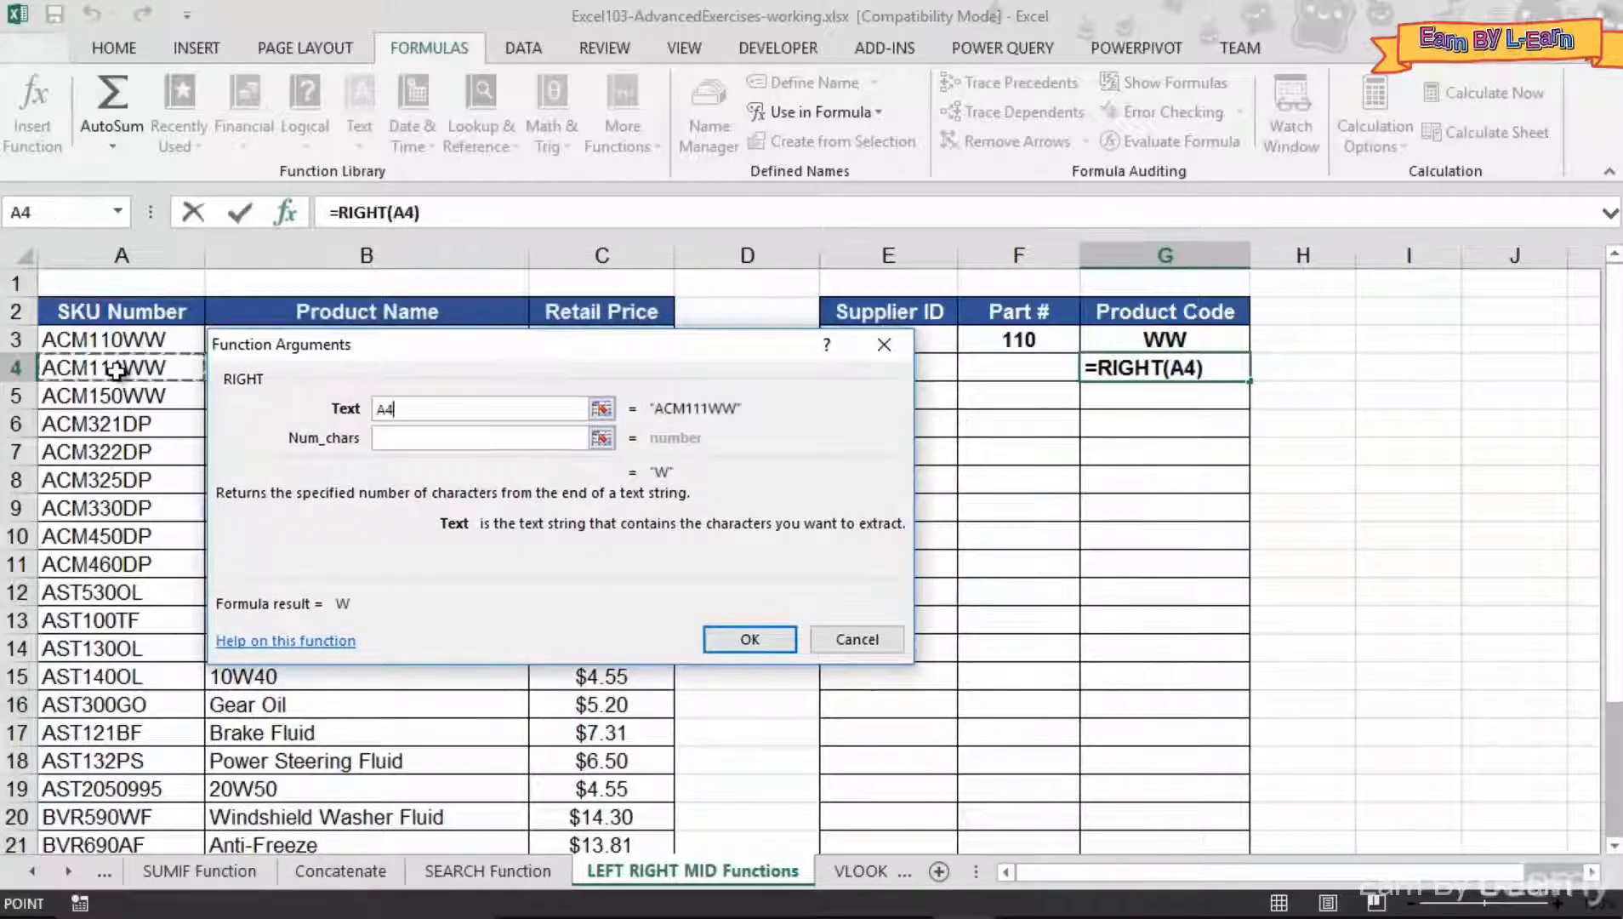
left_click(386, 439)
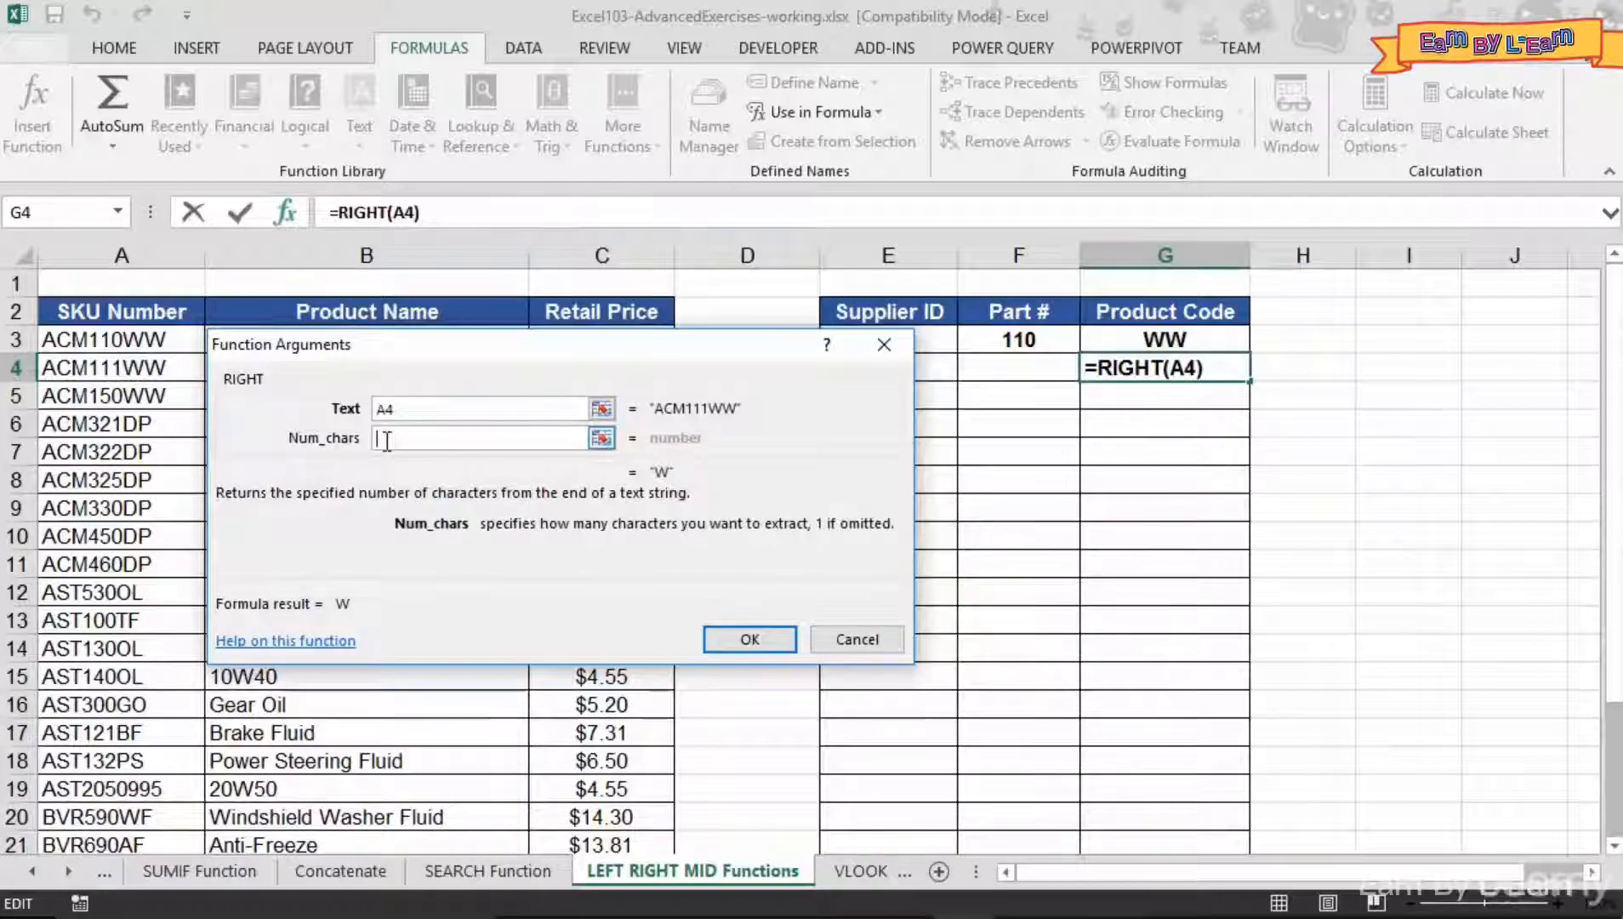
type("2")
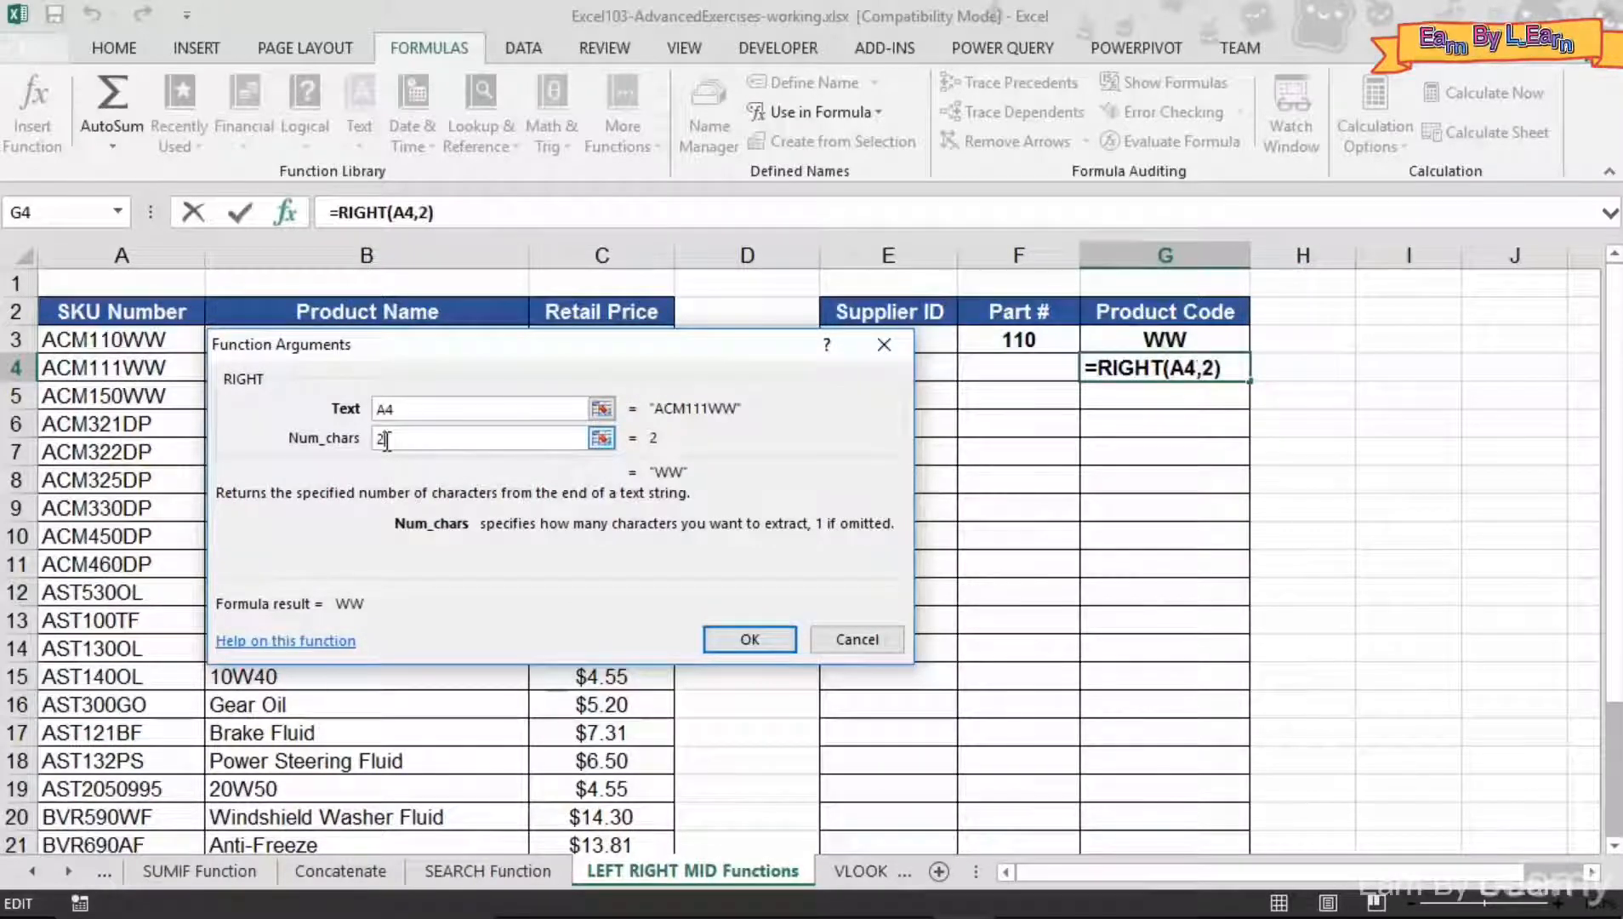
left_click(741, 646)
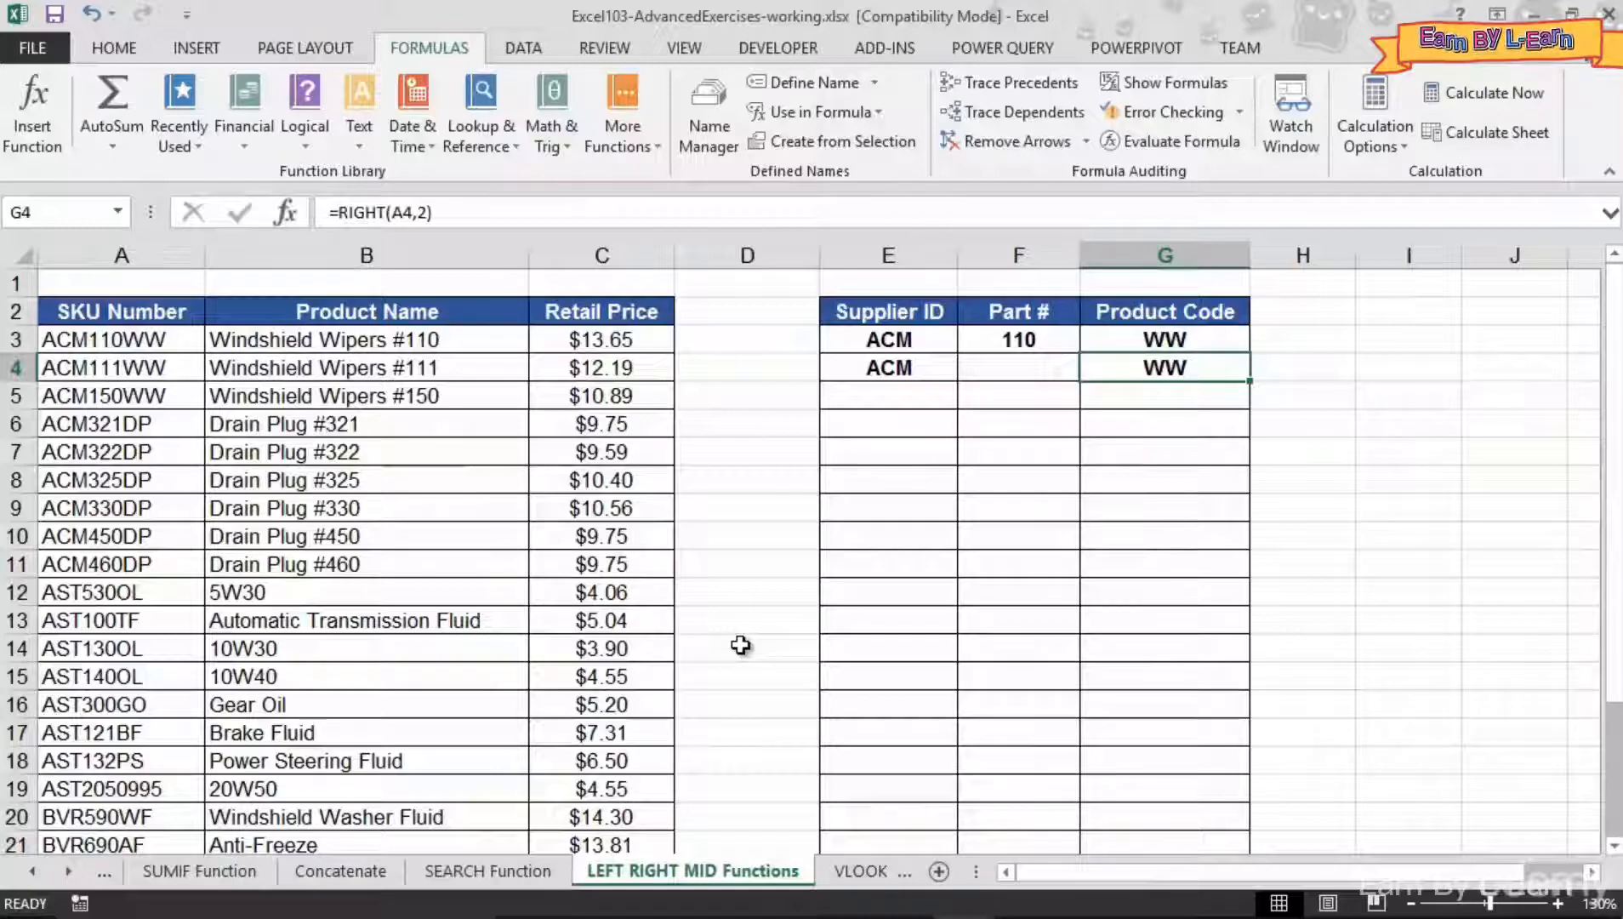
- Insert a MID function in cell F4 on the SKU number in A4, with start position 4 and 3 characters
left_click(1030, 363)
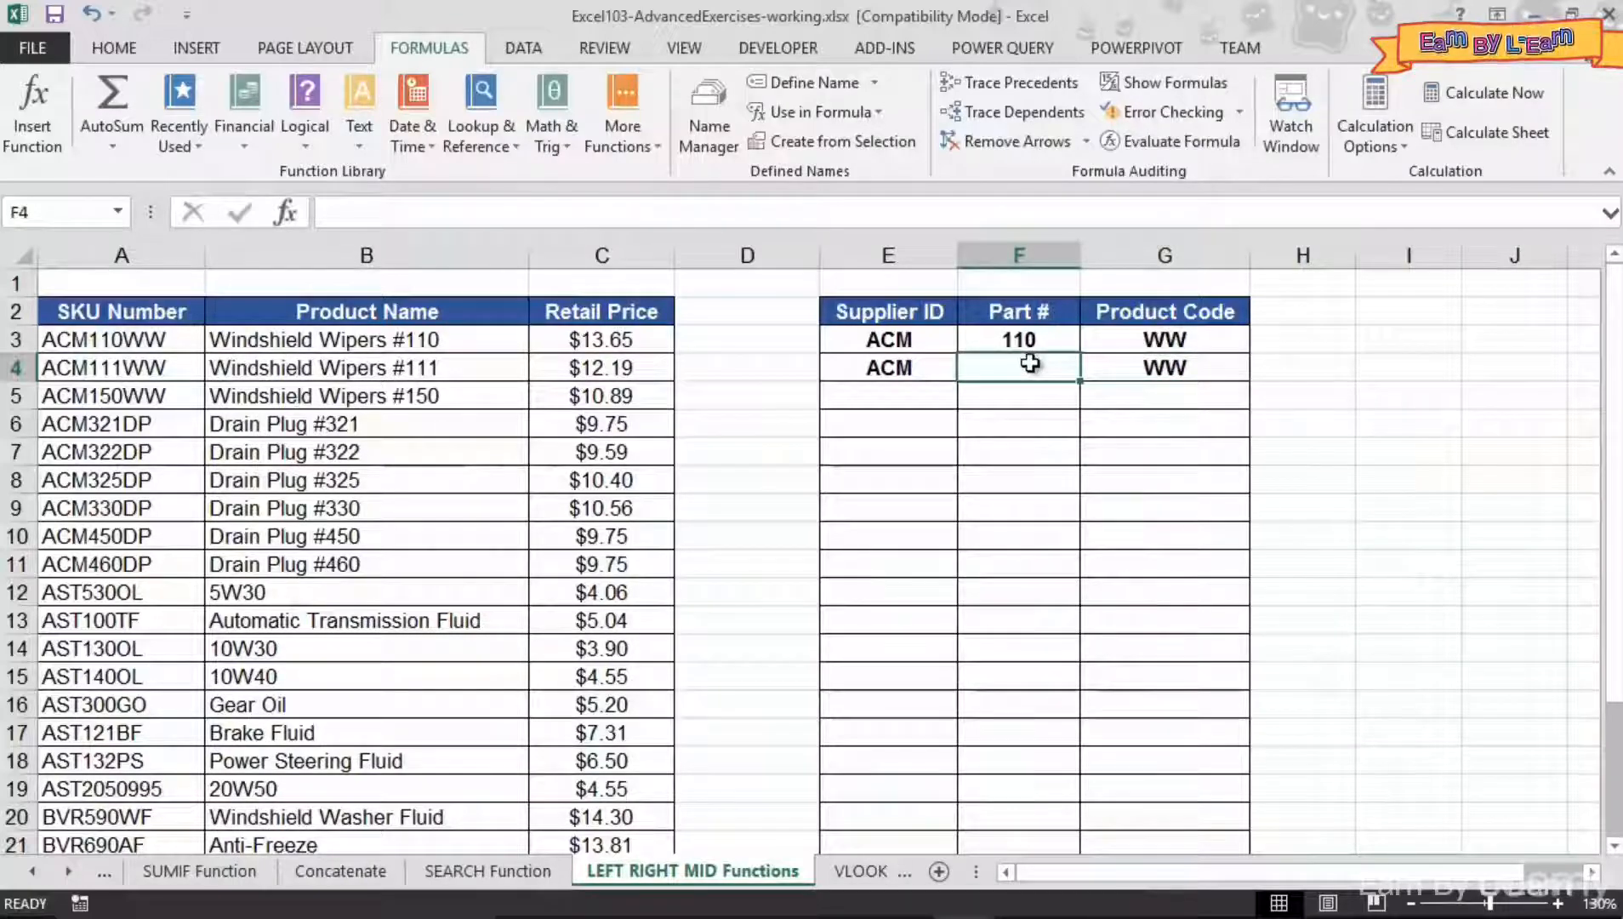
left_click(358, 134)
scroll(405, 326, "down", 2)
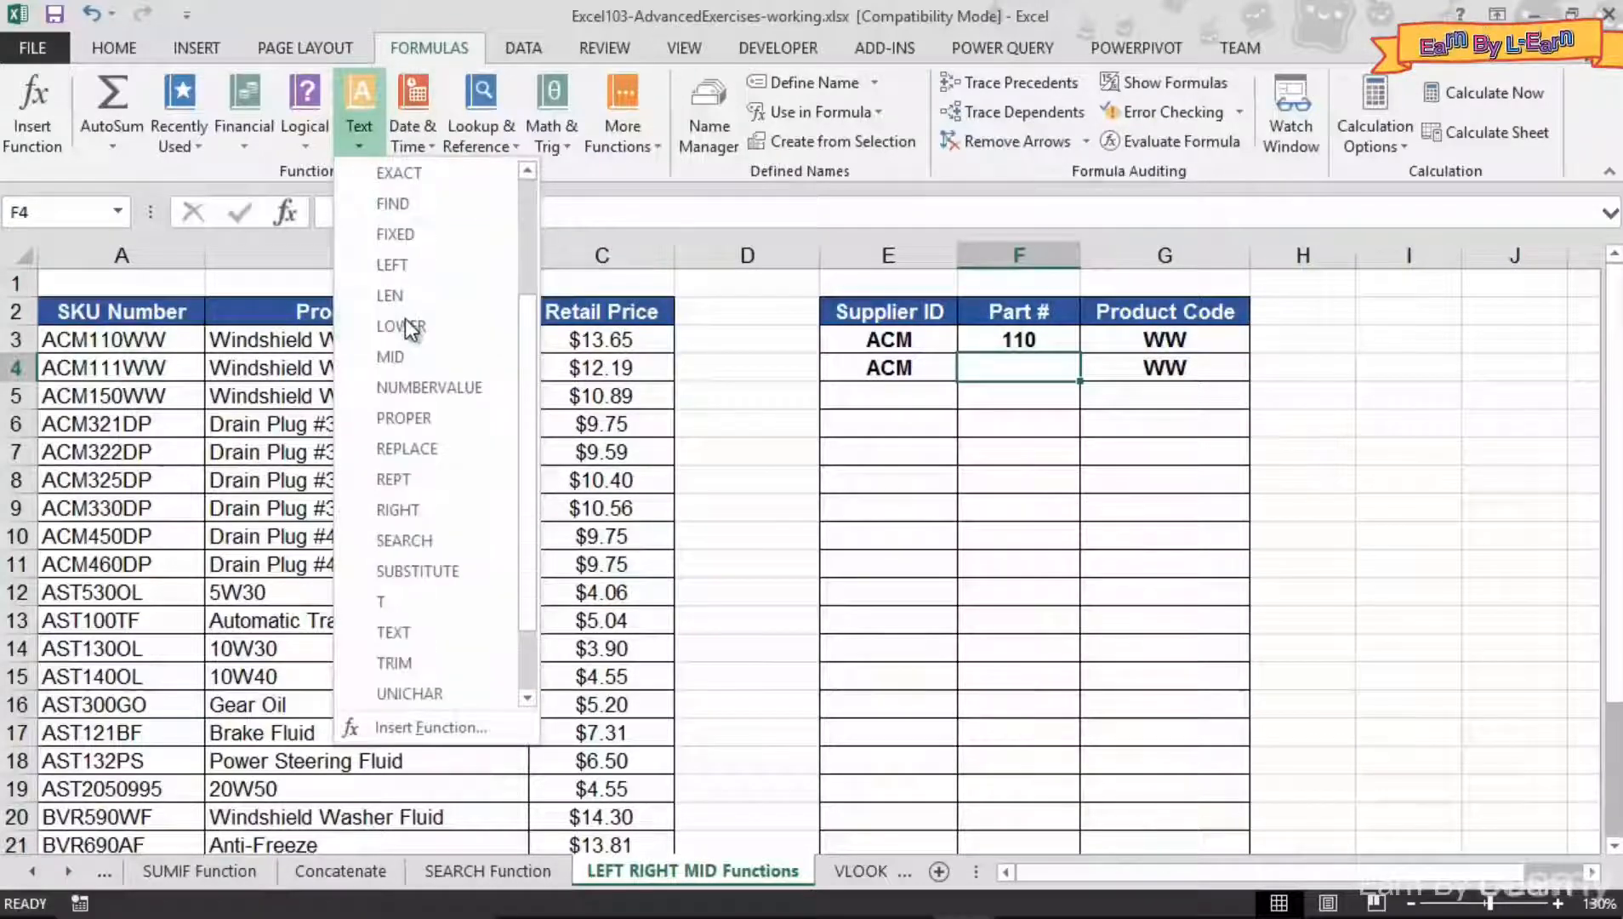
left_click(397, 355)
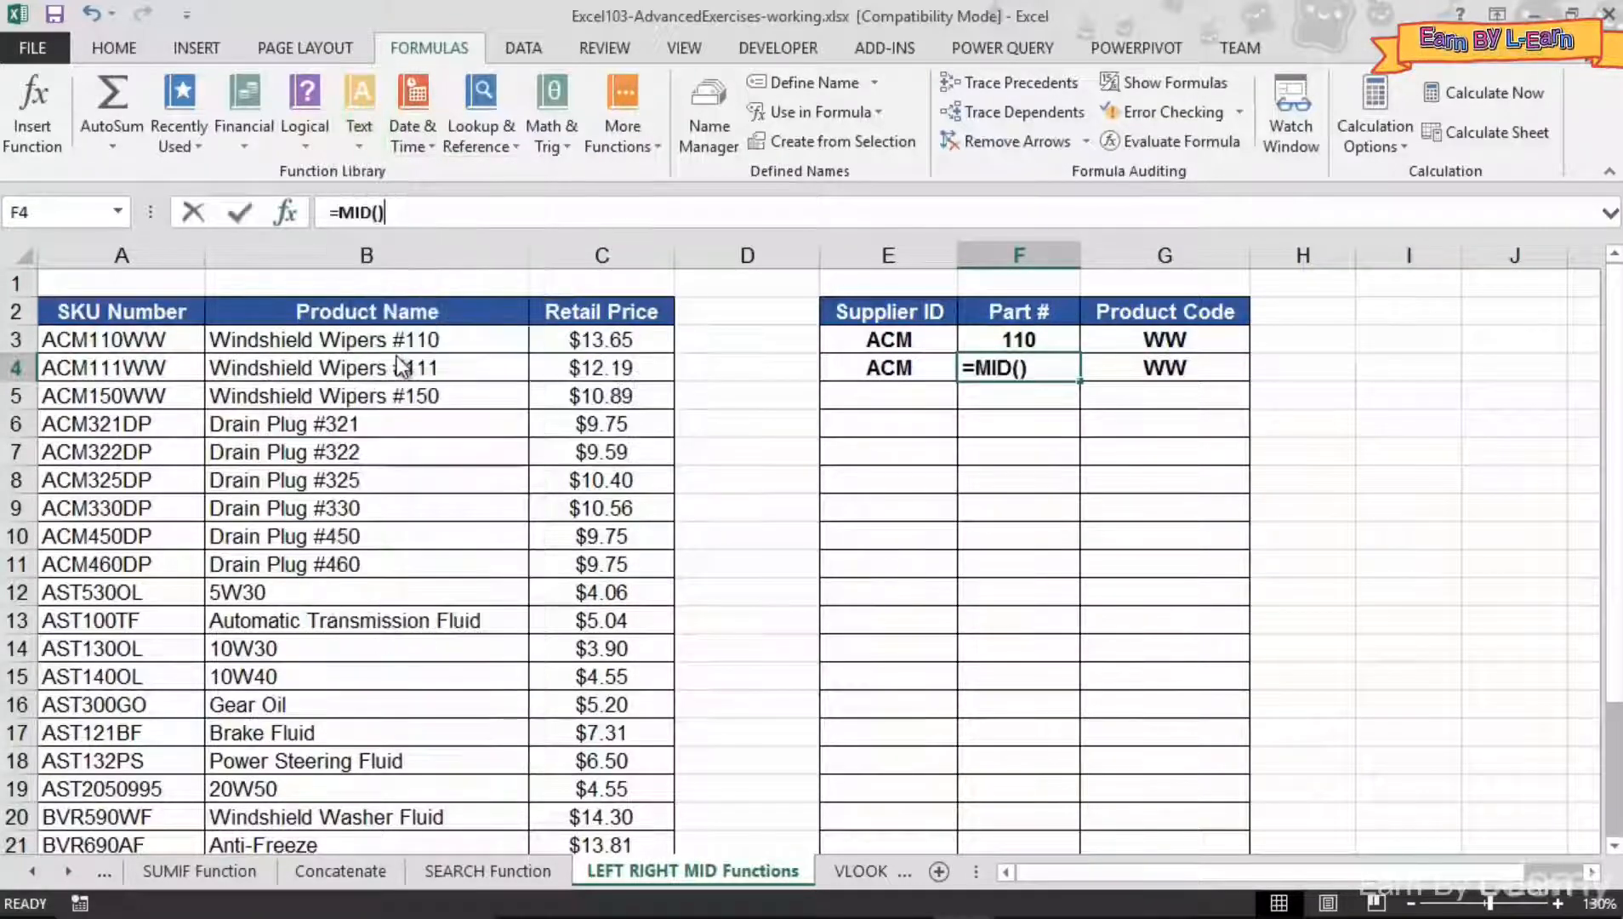
left_click_drag(410, 319, 496, 394)
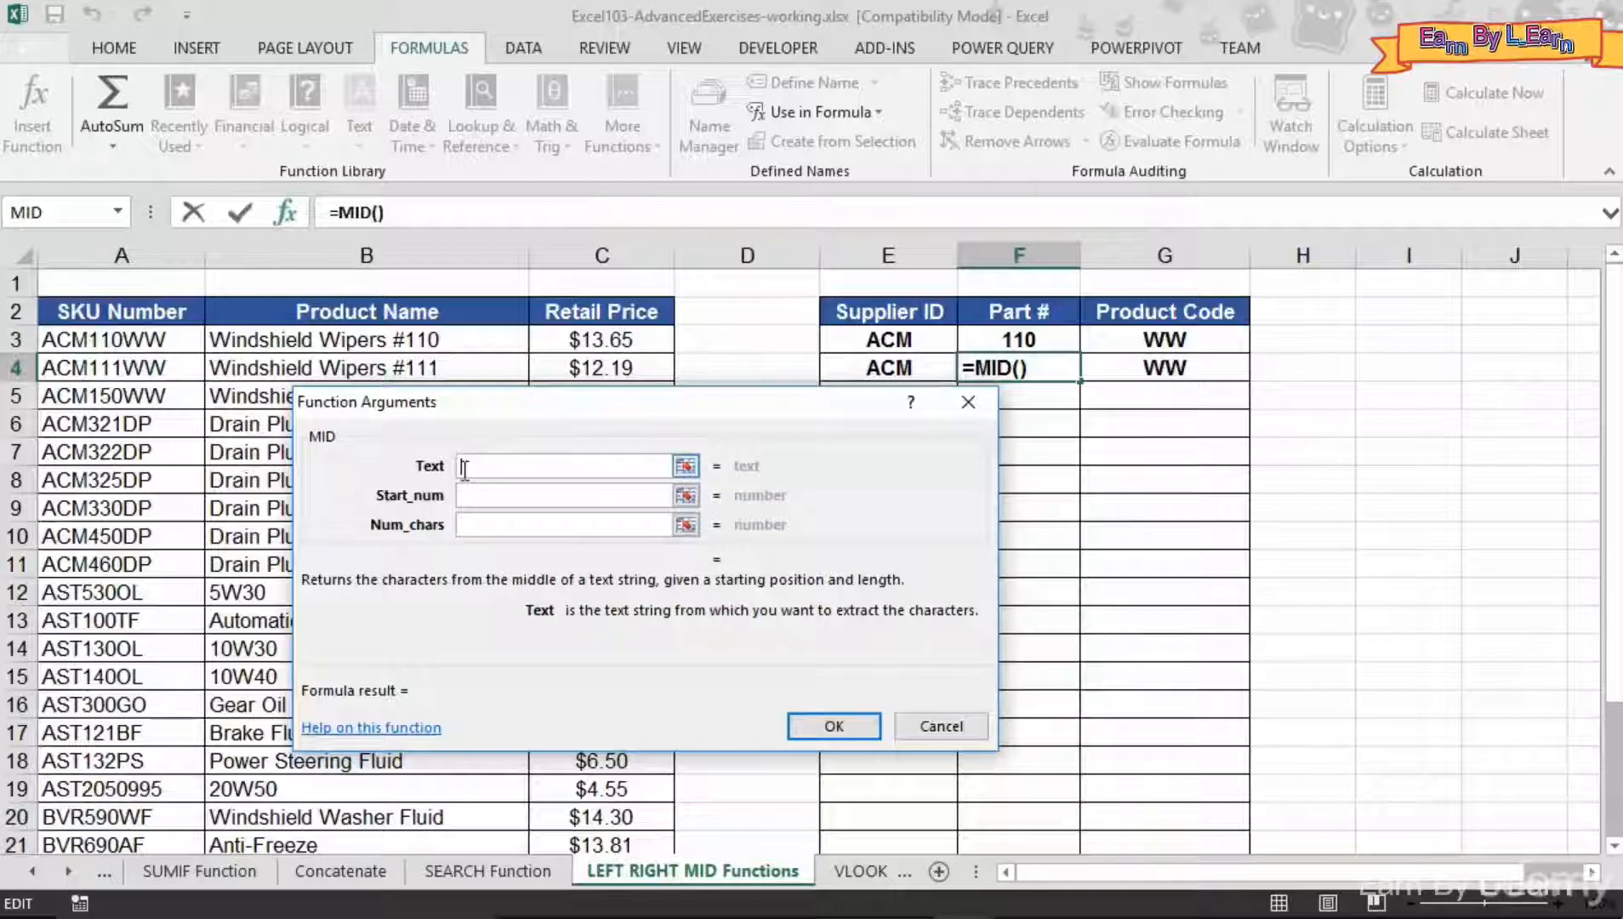
left_click(88, 369)
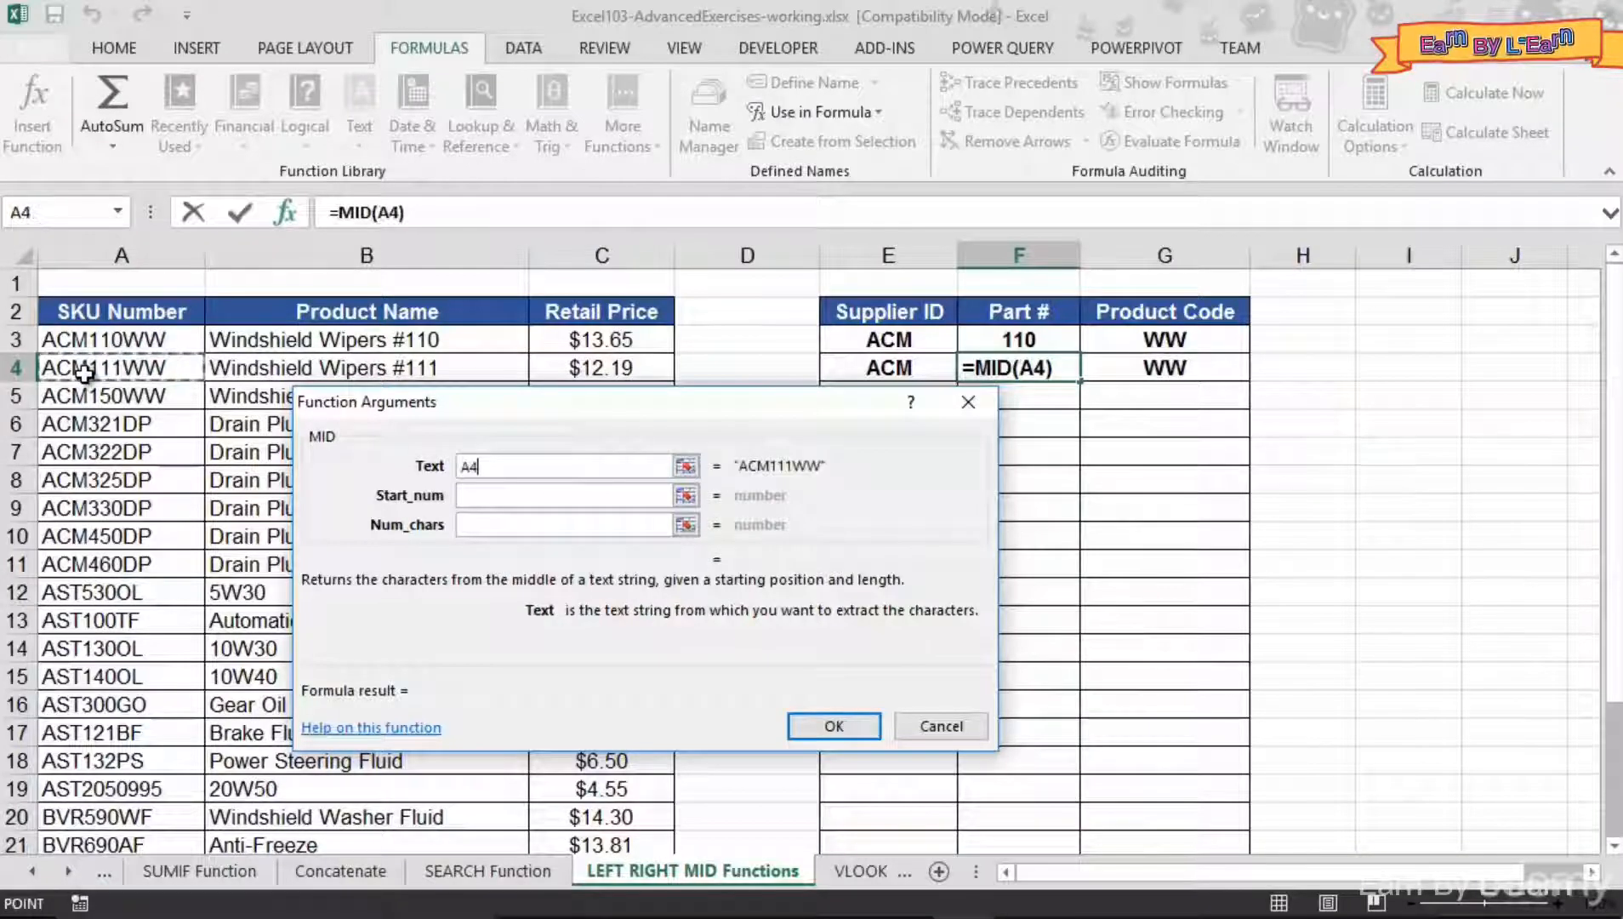
left_click(477, 495)
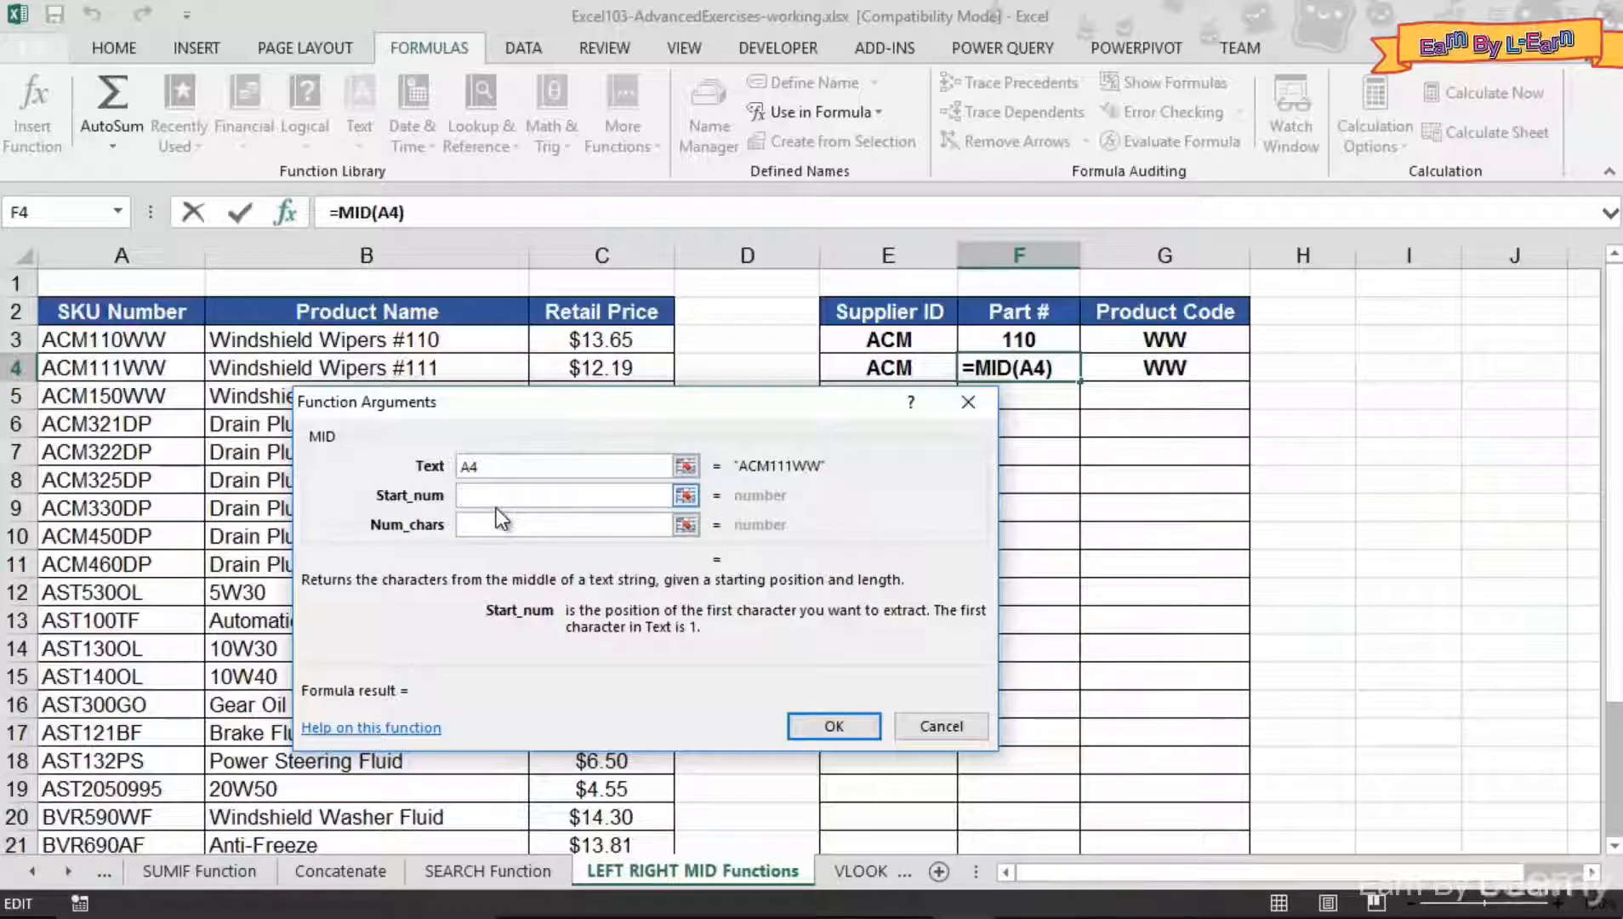
type("4")
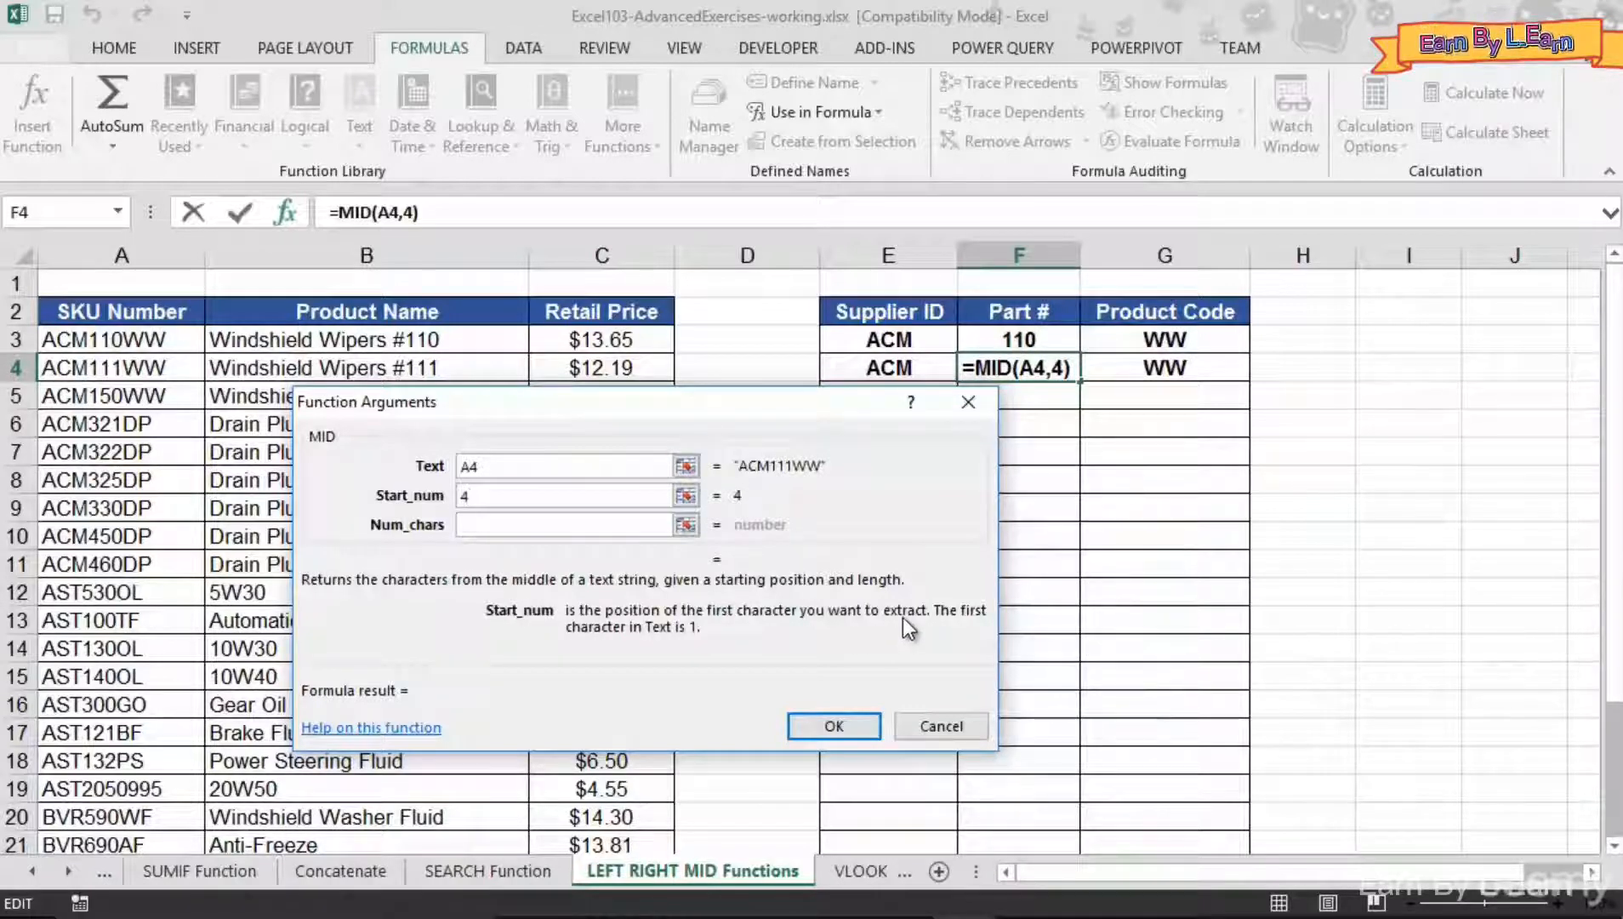
left_click(483, 527)
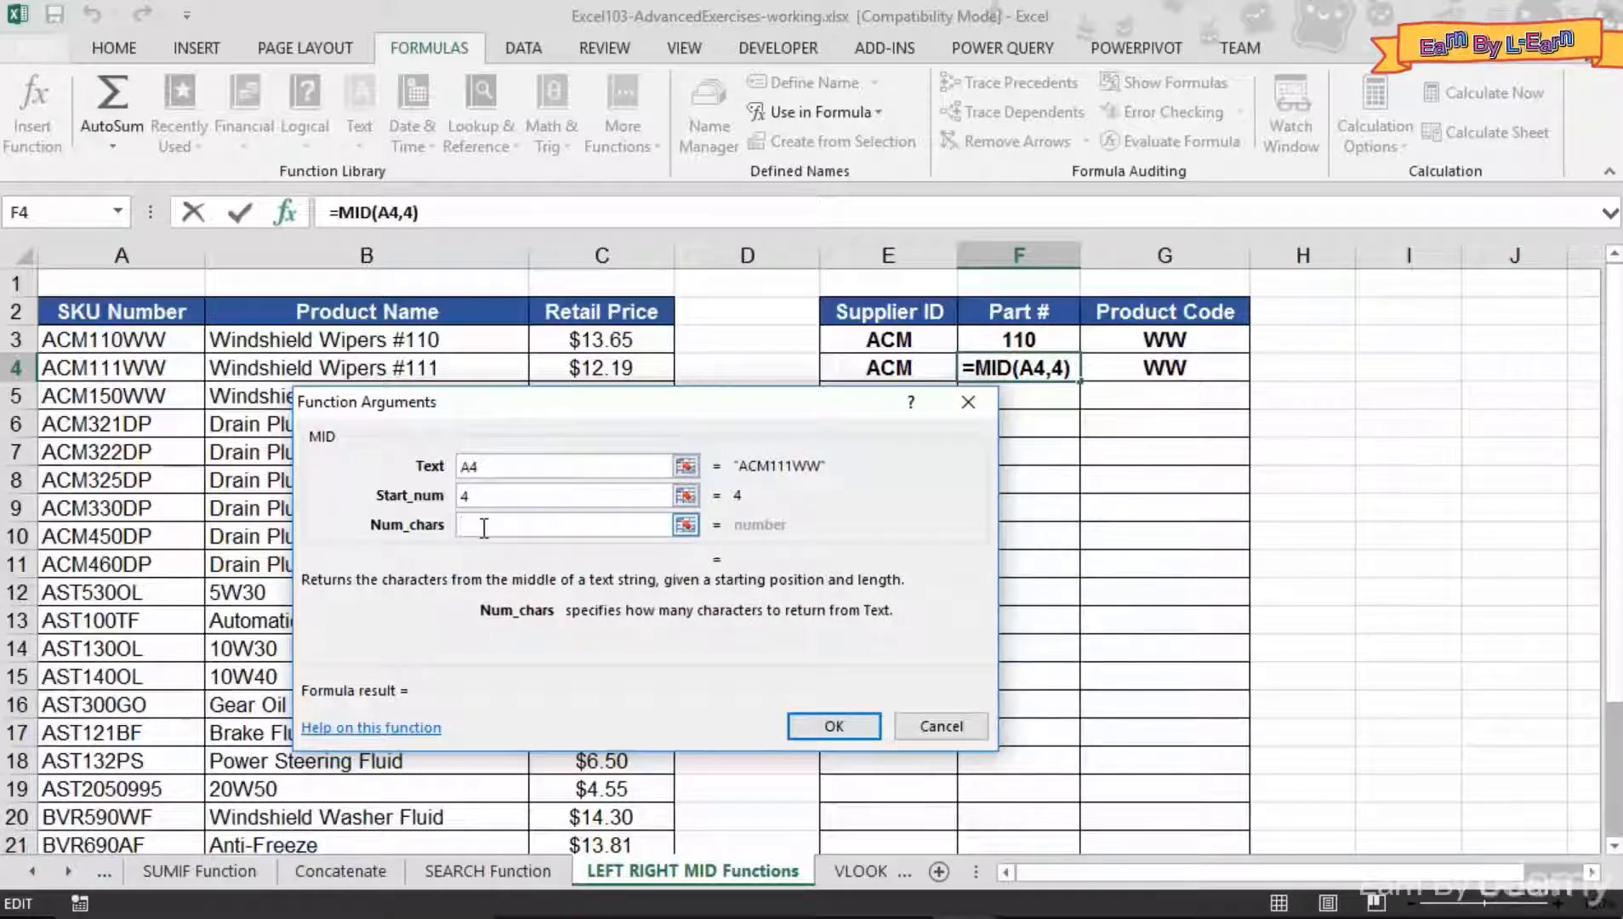
type("3")
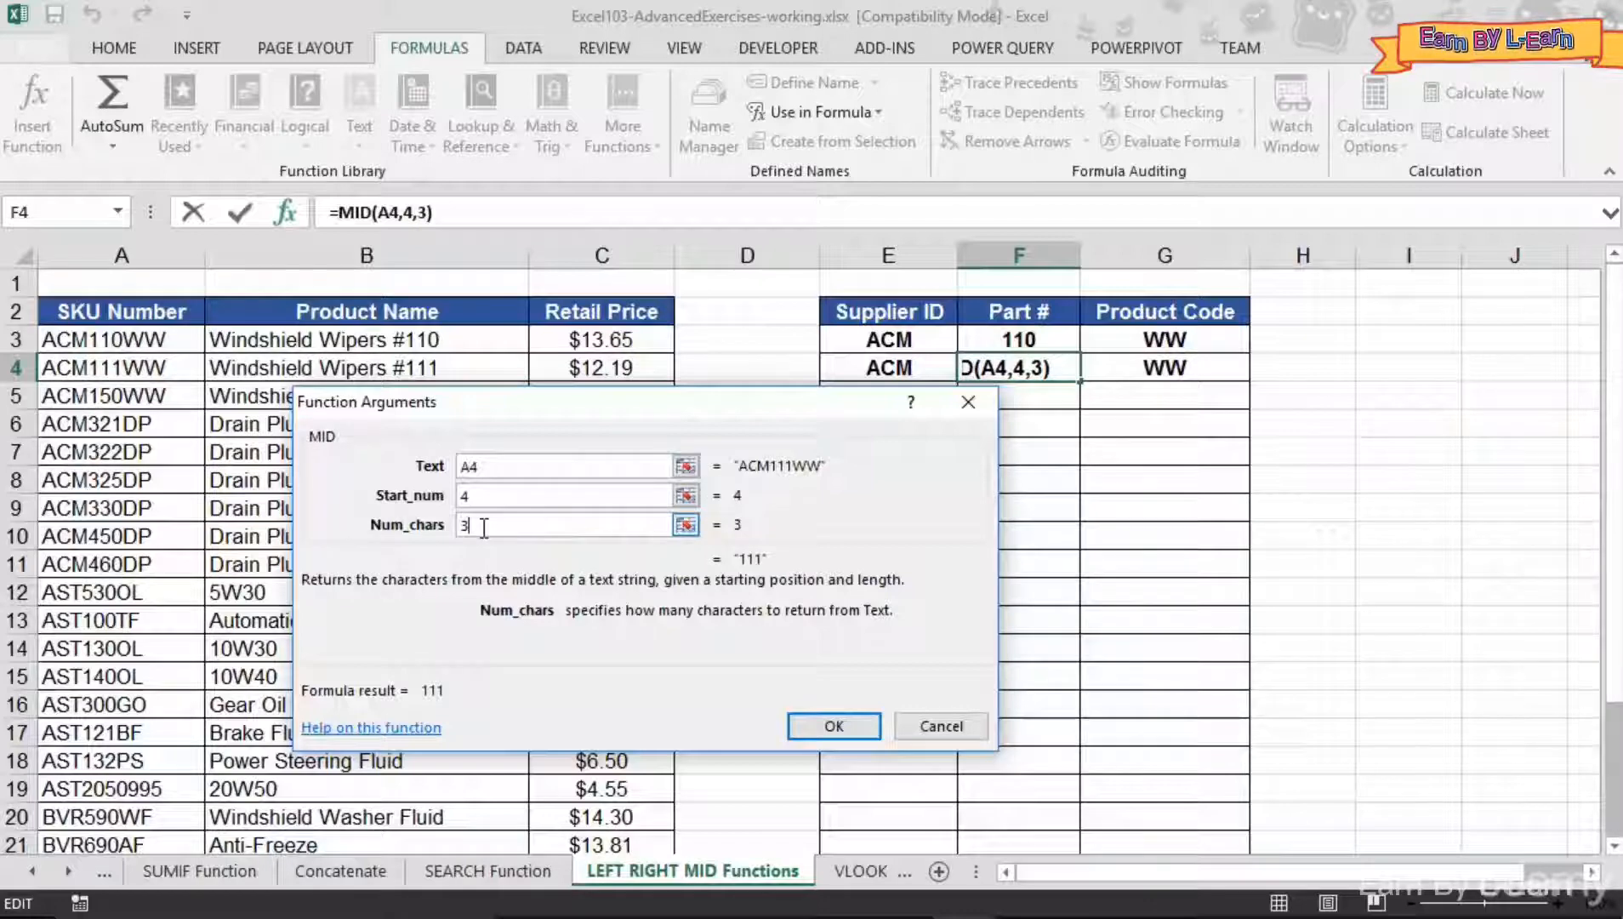
left_click(833, 726)
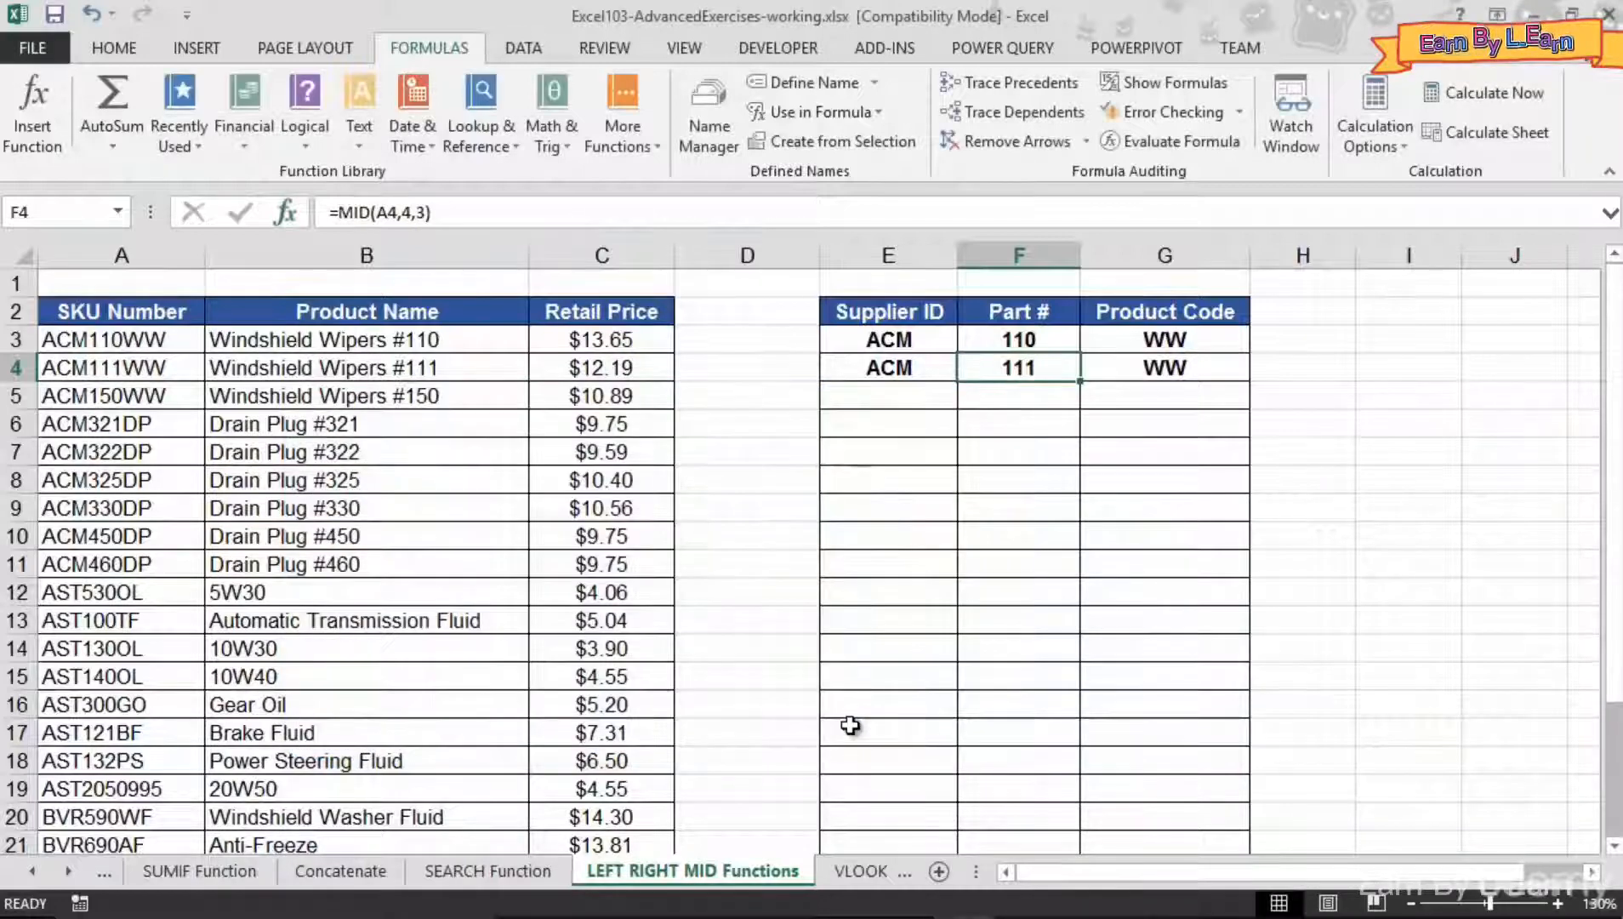